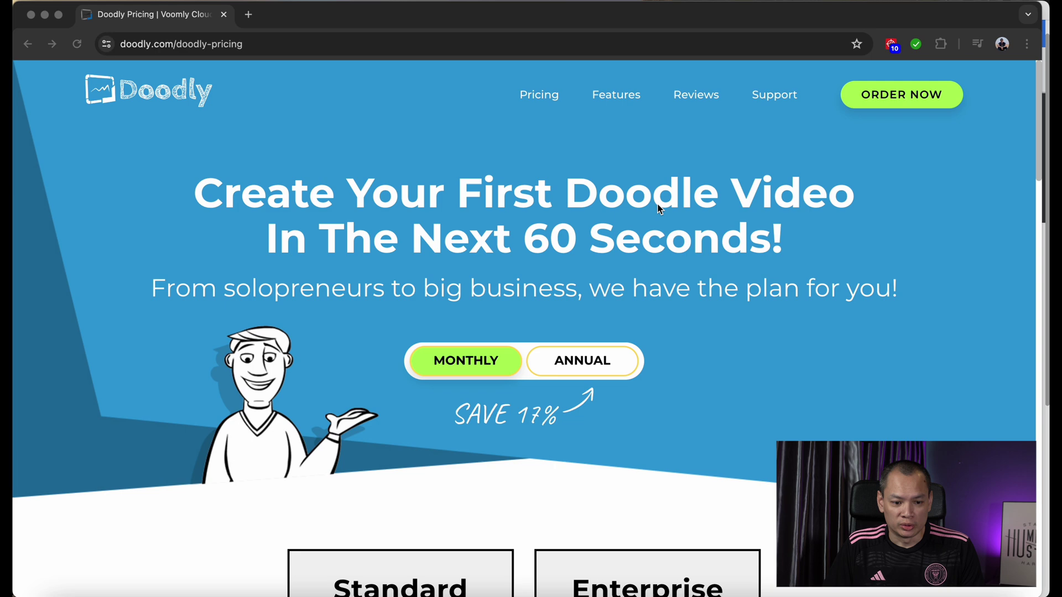
Scroll down through the Doodly pricing plan features and back up again.
{"action": "scroll", "coordinate": [639, 312], "scroll_direction": "down", "scroll_amount": 4}
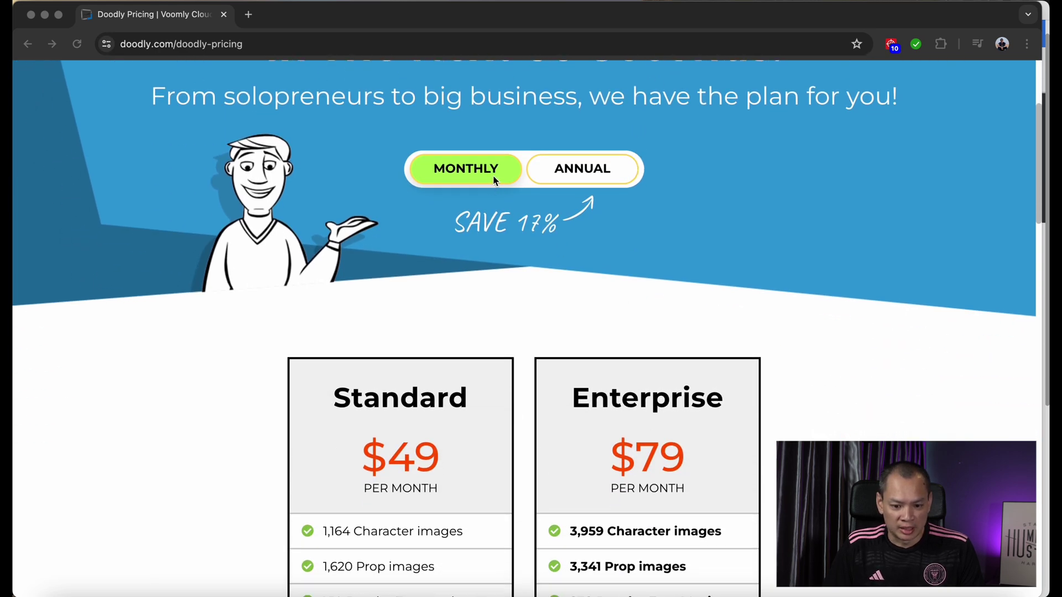
{"action": "scroll", "coordinate": [590, 321], "scroll_direction": "down", "scroll_amount": 3}
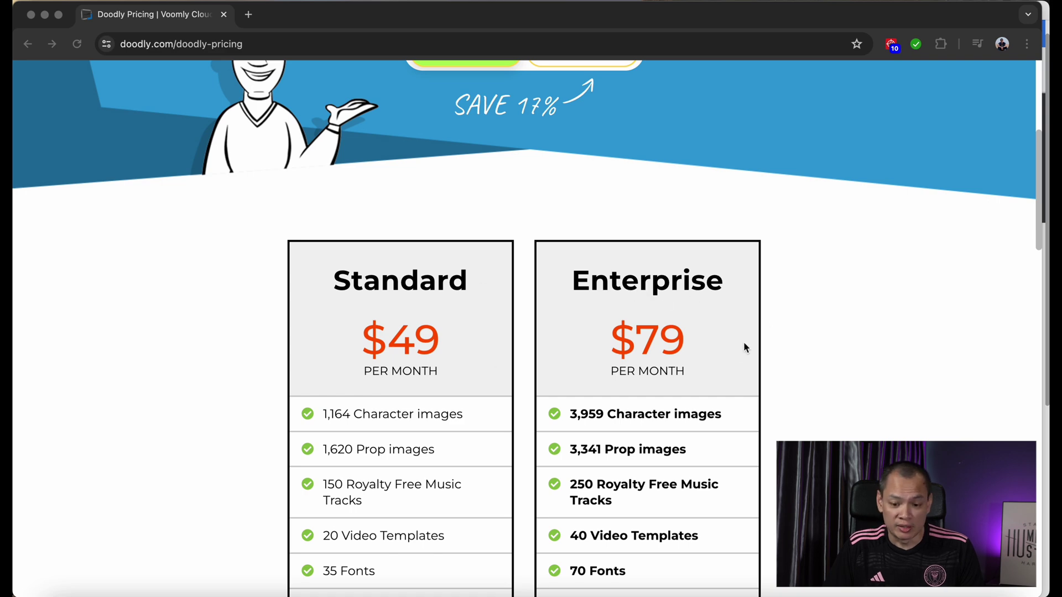
{"action": "scroll", "coordinate": [737, 350], "scroll_direction": "down", "scroll_amount": 3}
{"action": "scroll", "coordinate": [739, 354], "scroll_direction": "up", "scroll_amount": 1}
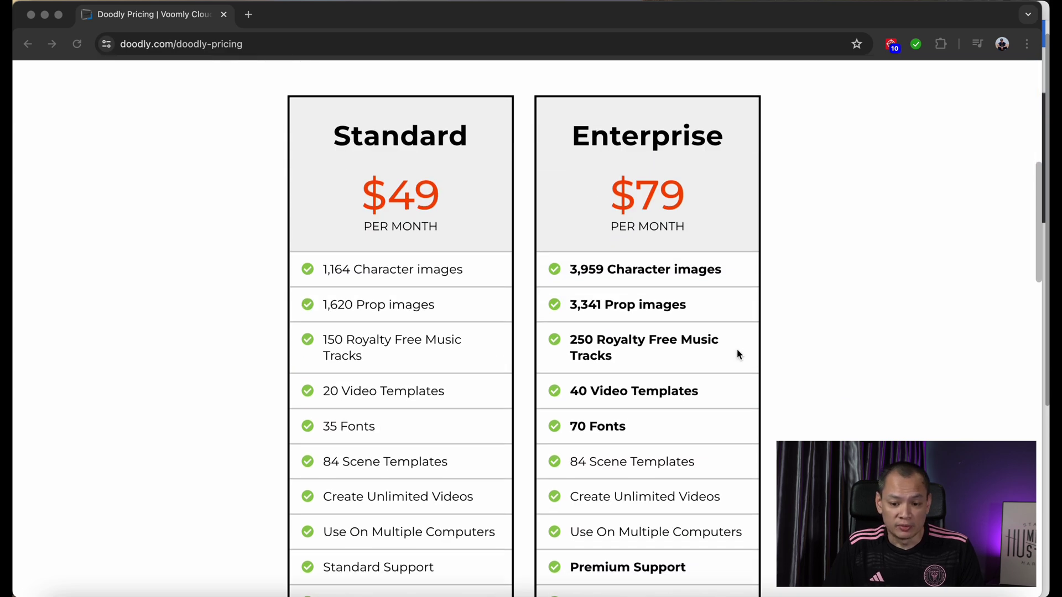
{"action": "scroll", "coordinate": [774, 348], "scroll_direction": "down", "scroll_amount": 1}
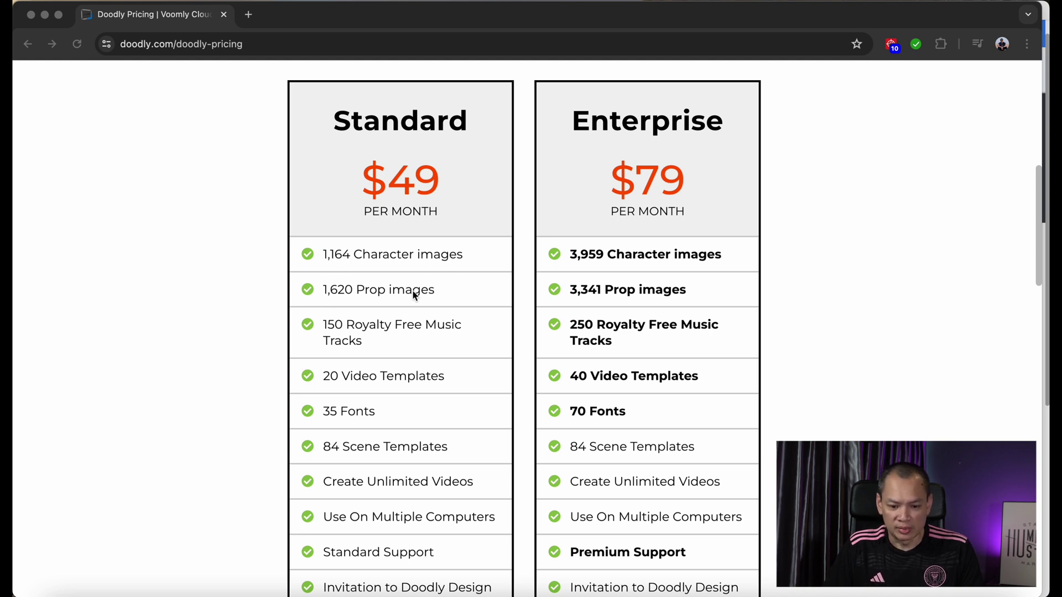
{"action": "scroll", "coordinate": [424, 346], "scroll_direction": "down", "scroll_amount": 3}
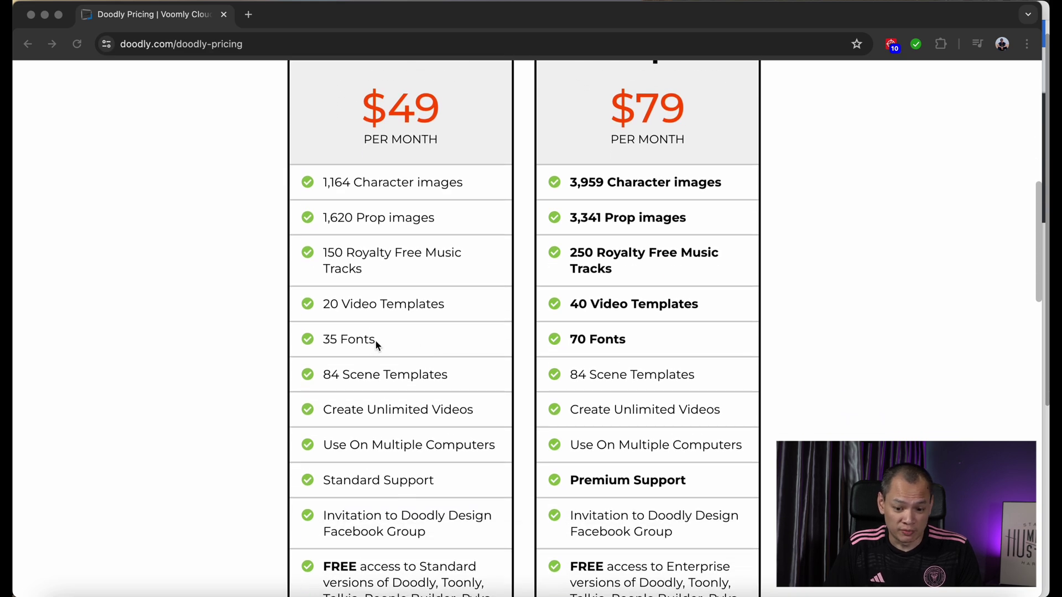
{"action": "scroll", "coordinate": [391, 372], "scroll_direction": "down", "scroll_amount": 1}
{"action": "scroll", "coordinate": [400, 472], "scroll_direction": "down", "scroll_amount": 5}
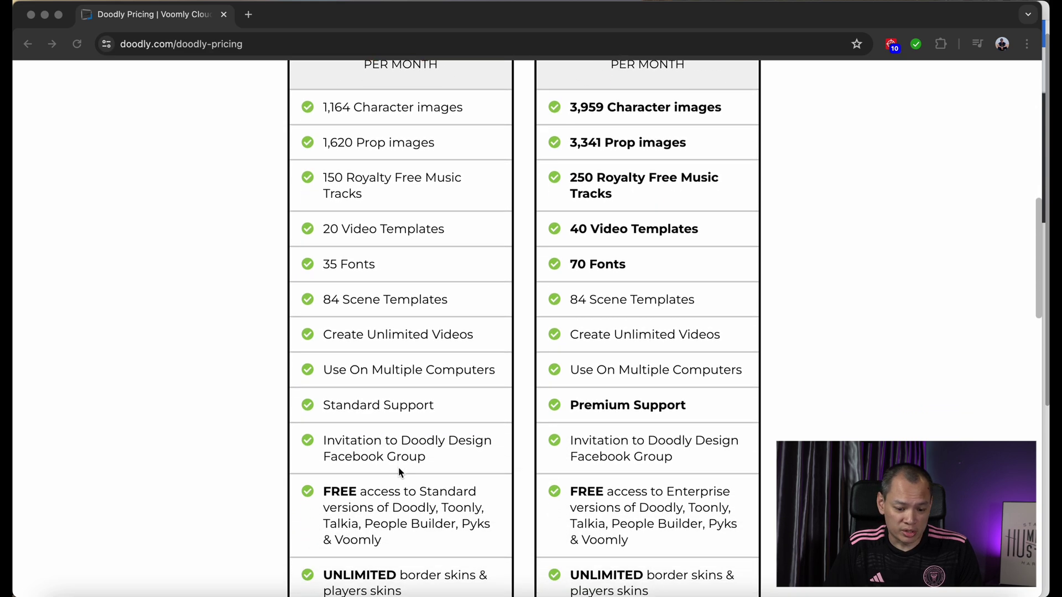
{"action": "scroll", "coordinate": [401, 473], "scroll_direction": "up", "scroll_amount": 10}
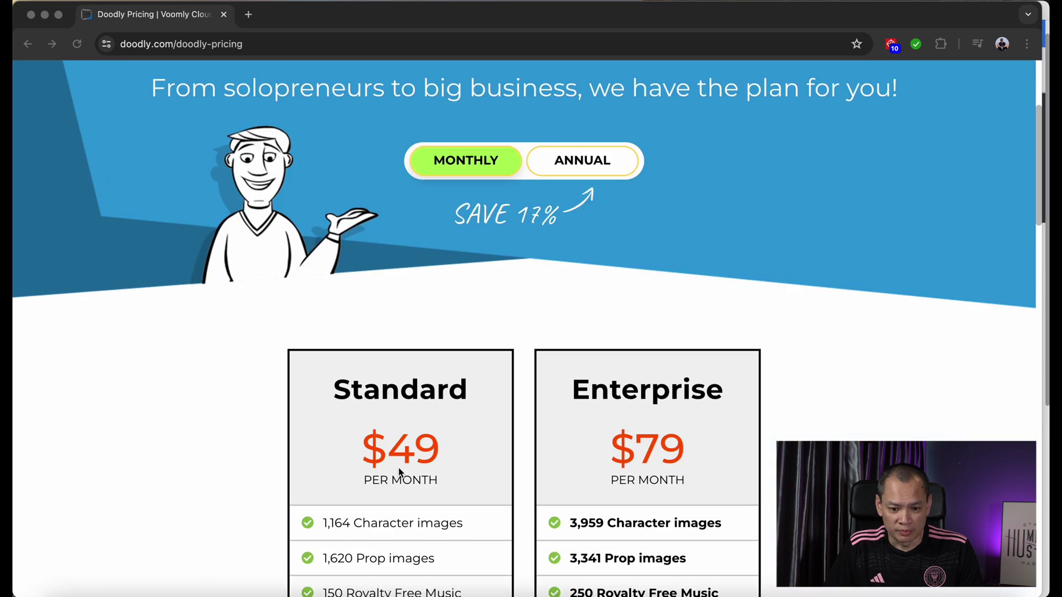
Switch pricing to annual billing, then back to monthly at $49 and $79 per month.
{"action": "left_click", "coordinate": [594, 162]}
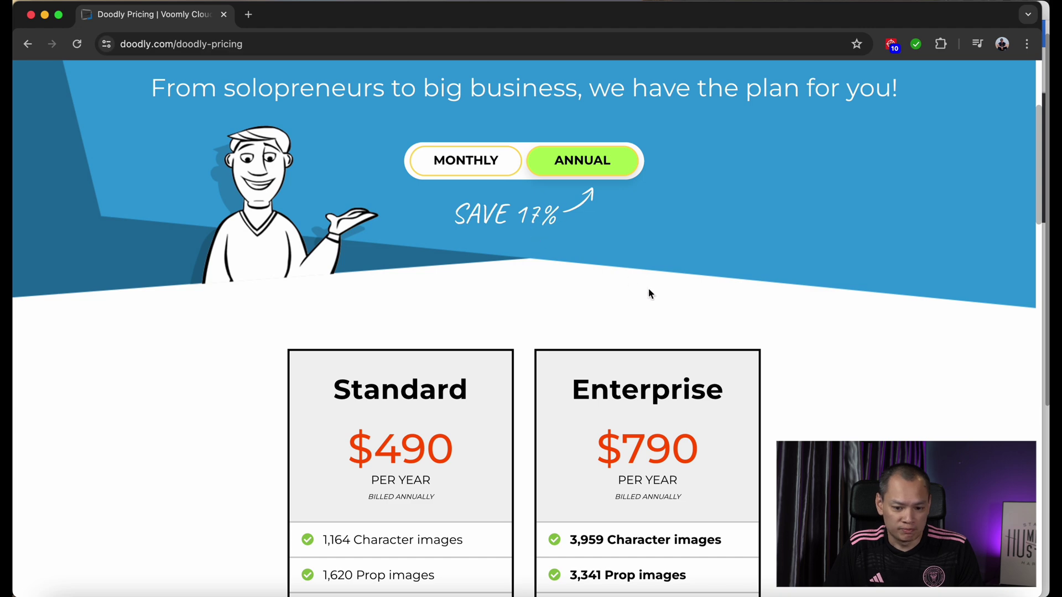
{"action": "scroll", "coordinate": [758, 327], "scroll_direction": "down", "scroll_amount": 2}
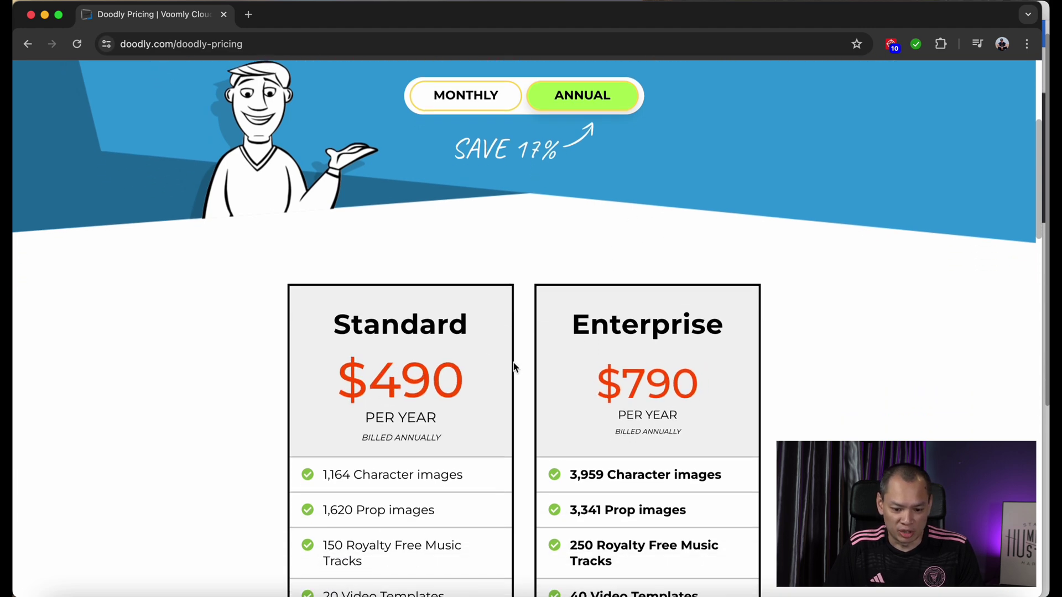
{"action": "left_click", "coordinate": [464, 95]}
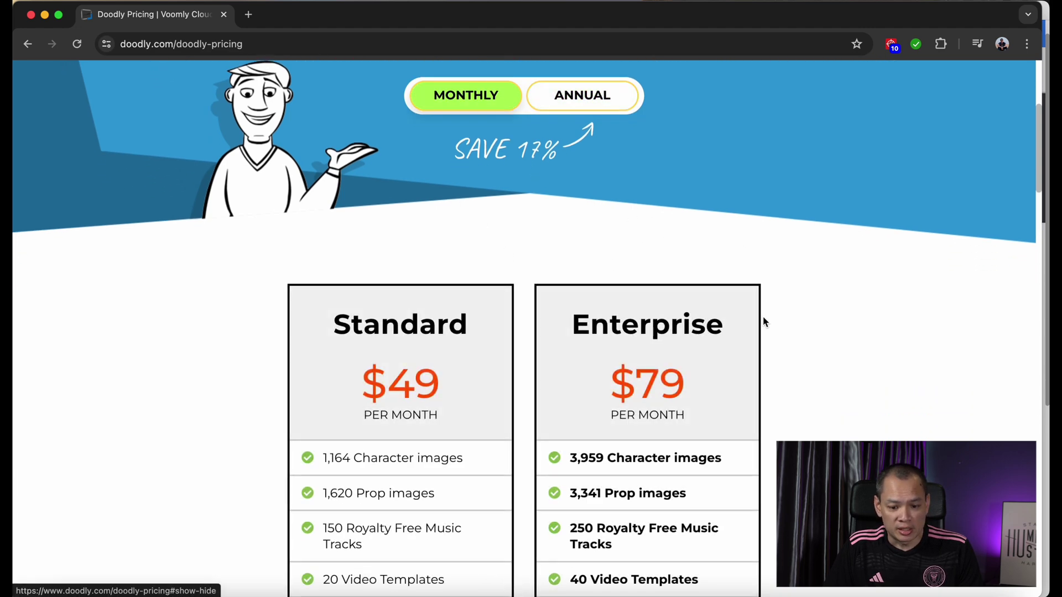
{"action": "scroll", "coordinate": [815, 366], "scroll_direction": "down", "scroll_amount": 2}
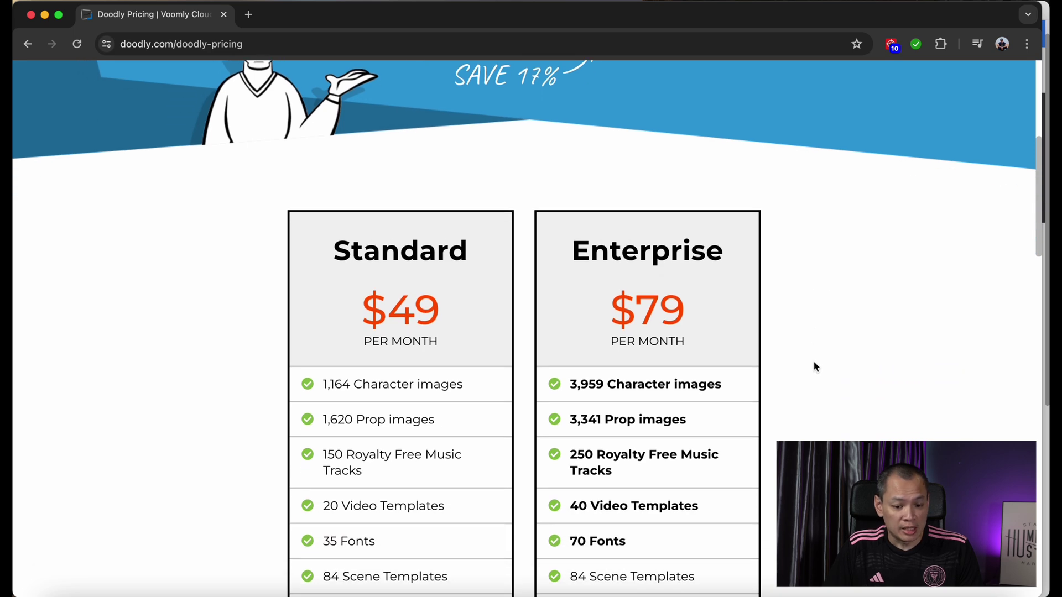
{"action": "scroll", "coordinate": [814, 366], "scroll_direction": "up", "scroll_amount": 5}
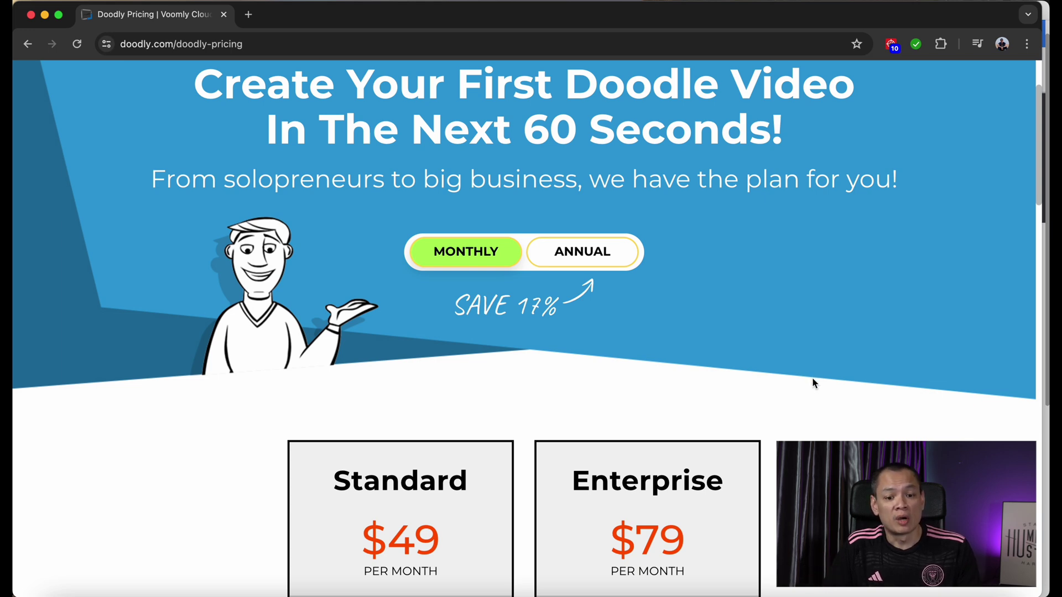
Review the monthly pricing cards, then bring the Doodly desktop app to the front.
{"action": "scroll", "coordinate": [813, 382], "scroll_direction": "down", "scroll_amount": 2}
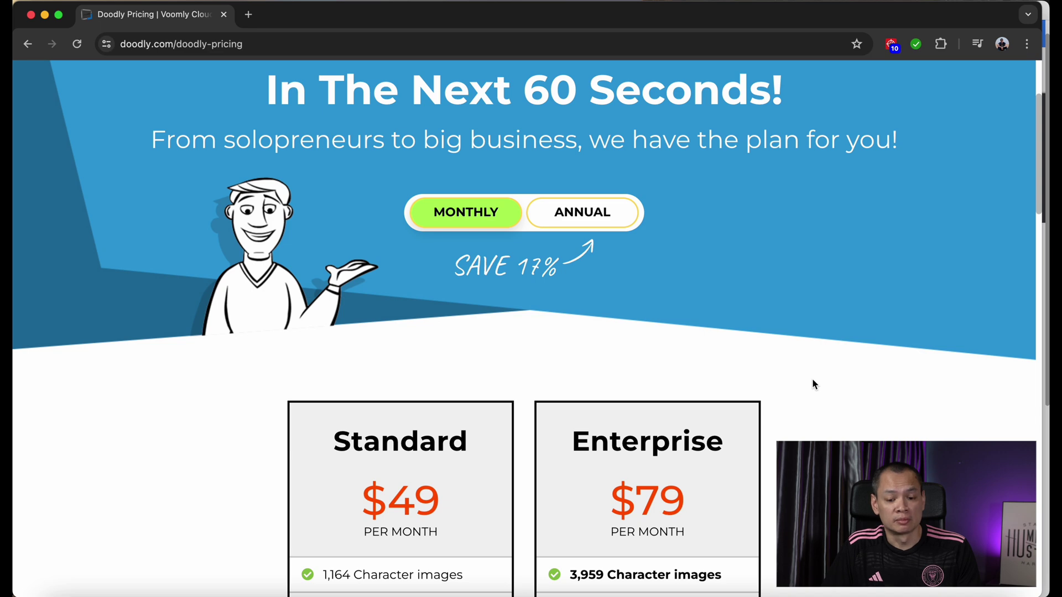
{"action": "scroll", "coordinate": [813, 384], "scroll_direction": "down", "scroll_amount": 5}
{"action": "scroll", "coordinate": [813, 384], "scroll_direction": "up", "scroll_amount": 1}
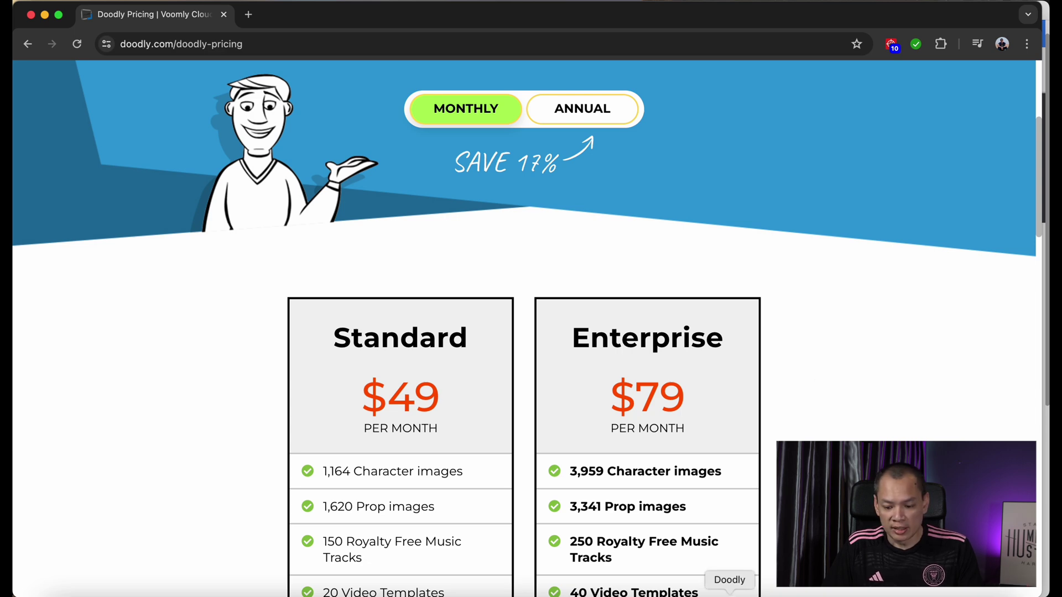
{"action": "left_click", "coordinate": [730, 595]}
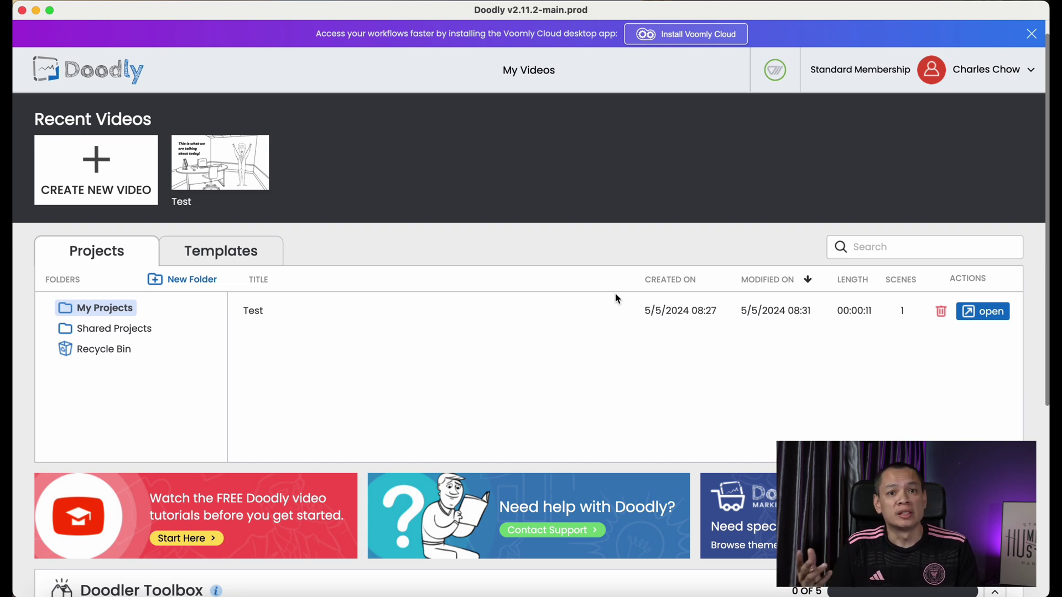
{"action": "left_click", "coordinate": [223, 261]}
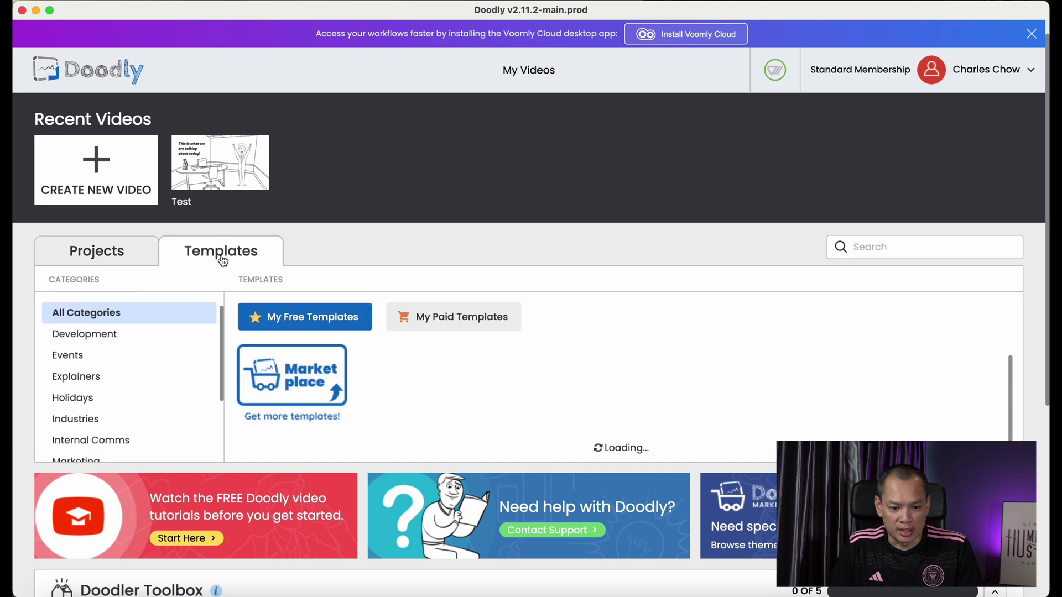
{"action": "left_click", "coordinate": [133, 374]}
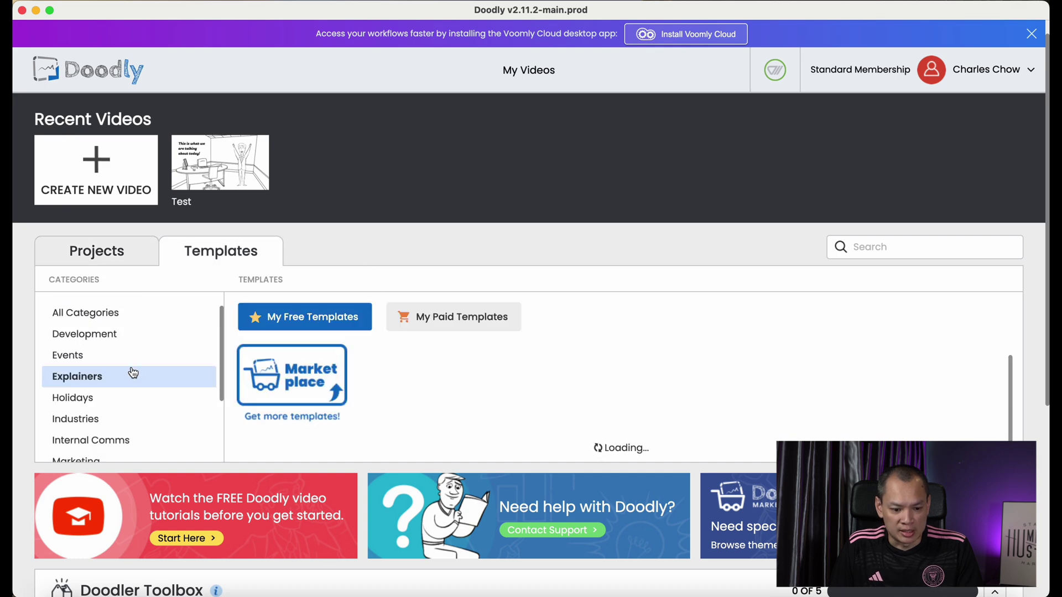
{"action": "left_click", "coordinate": [114, 415]}
{"action": "scroll", "coordinate": [124, 390], "scroll_direction": "down", "scroll_amount": 3}
{"action": "left_click", "coordinate": [120, 404]}
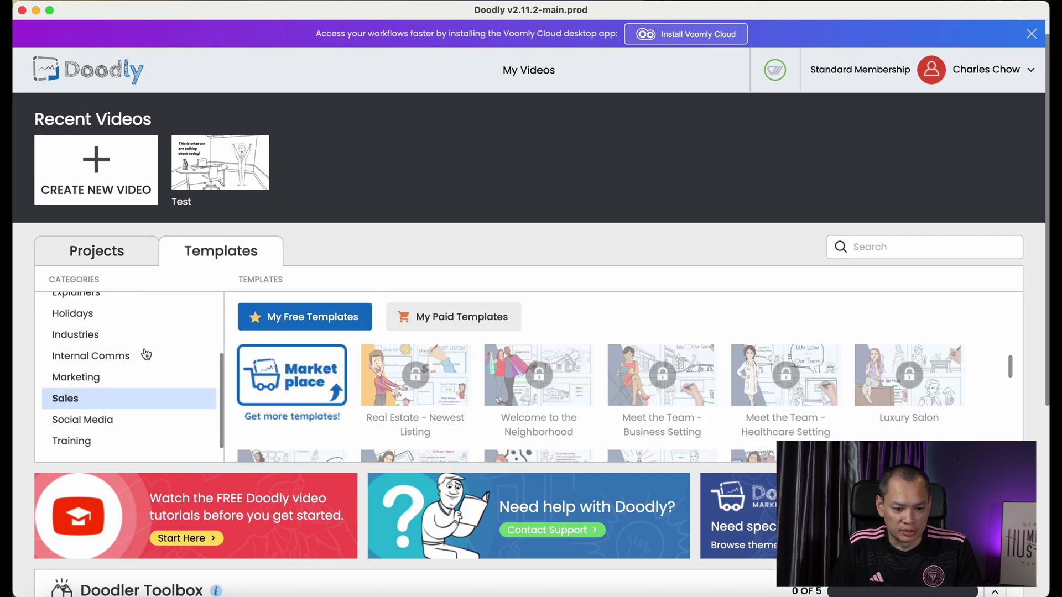
{"action": "left_click", "coordinate": [117, 251]}
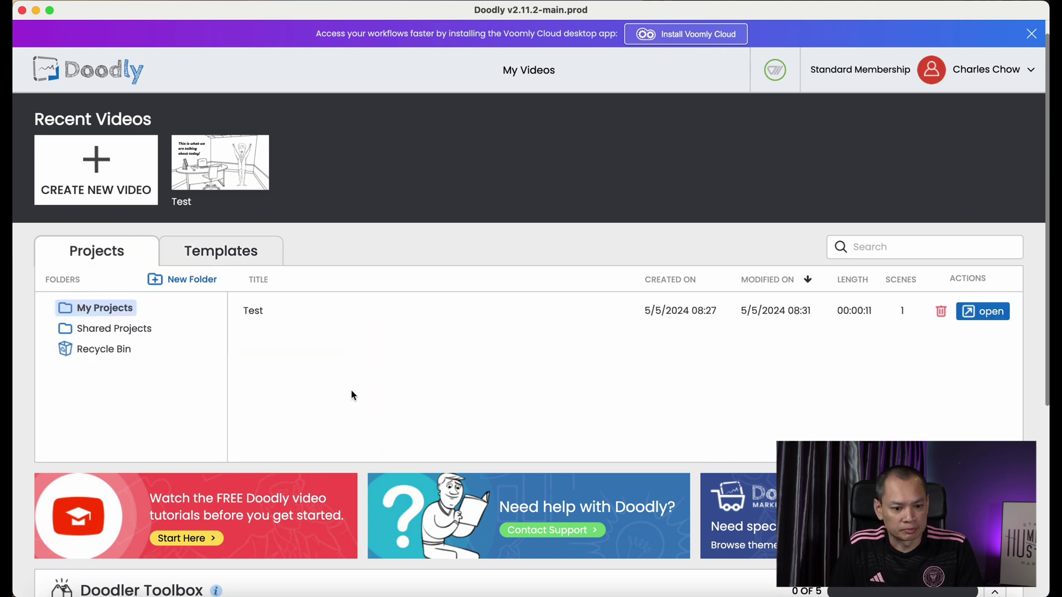
Create a new whiteboard video titled 'Test Video 1' at 1080p resolution.
{"action": "left_click", "coordinate": [128, 188]}
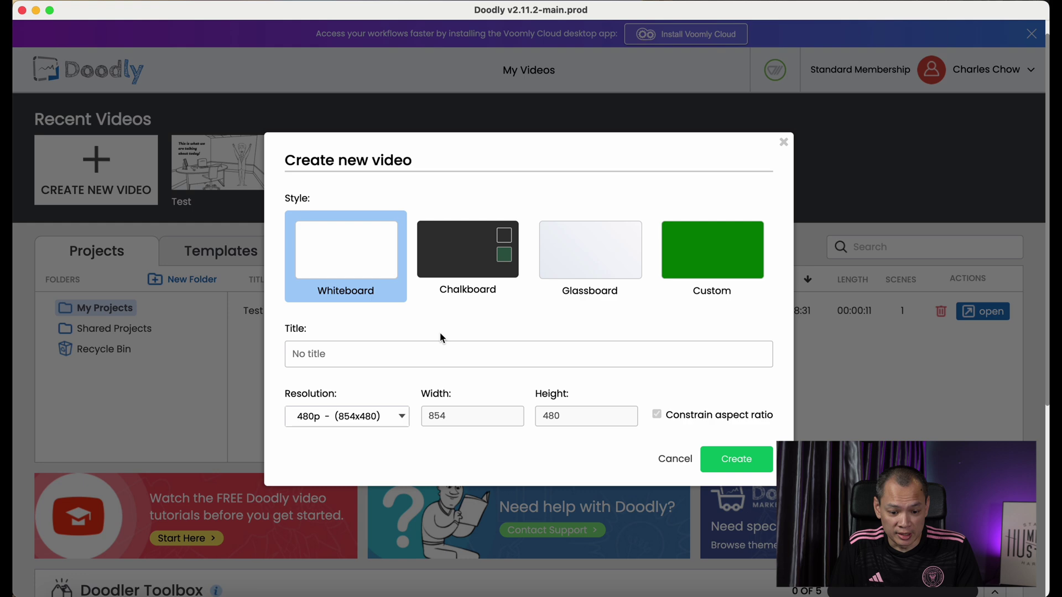
{"action": "left_click", "coordinate": [338, 353]}
{"action": "type", "text": "Test Vi"}
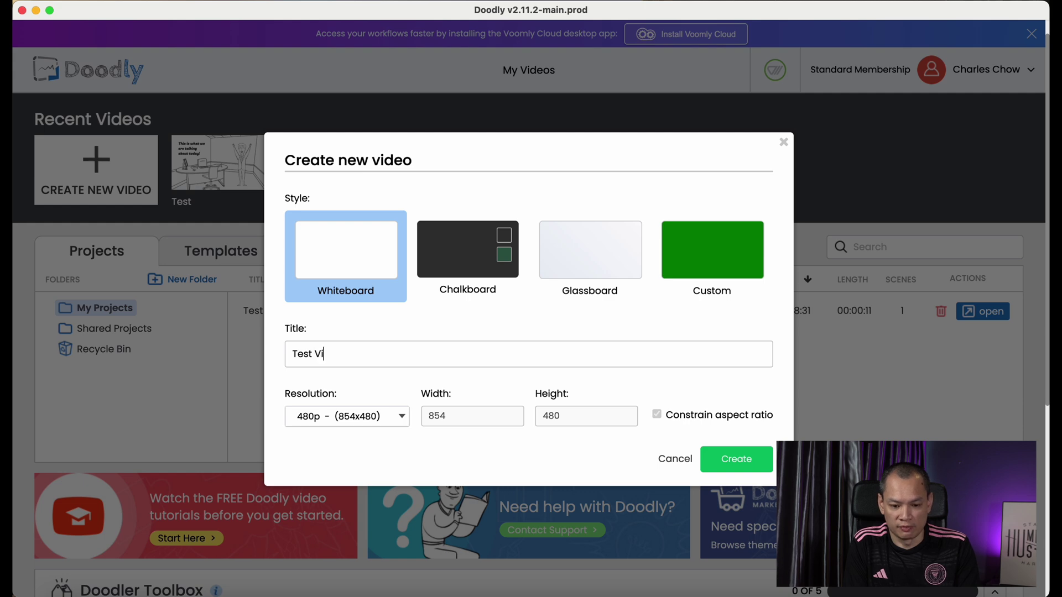
{"action": "type", "text": "deo 1"}
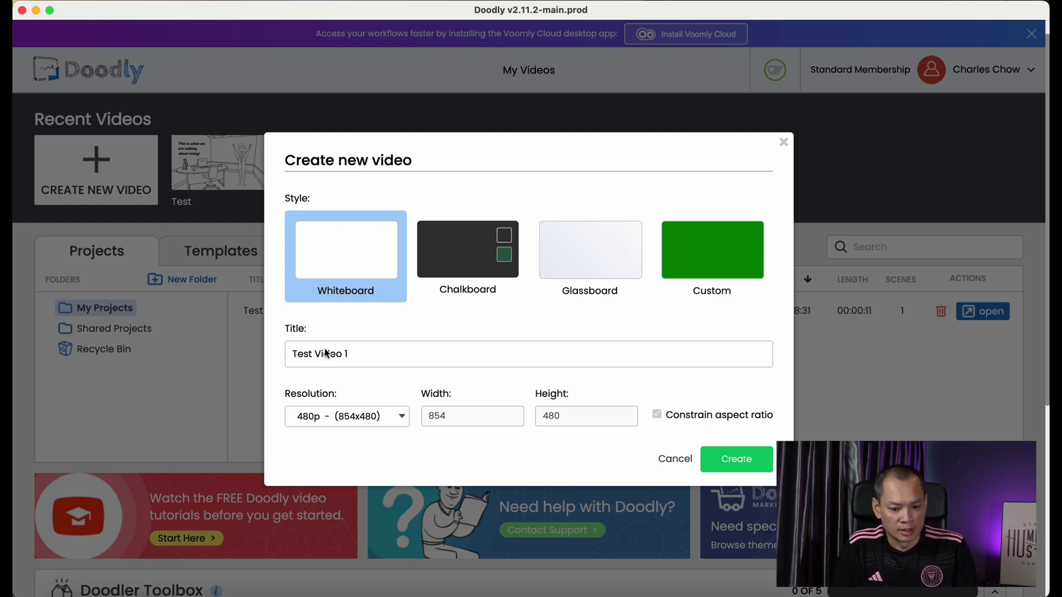
{"action": "left_click", "coordinate": [334, 421]}
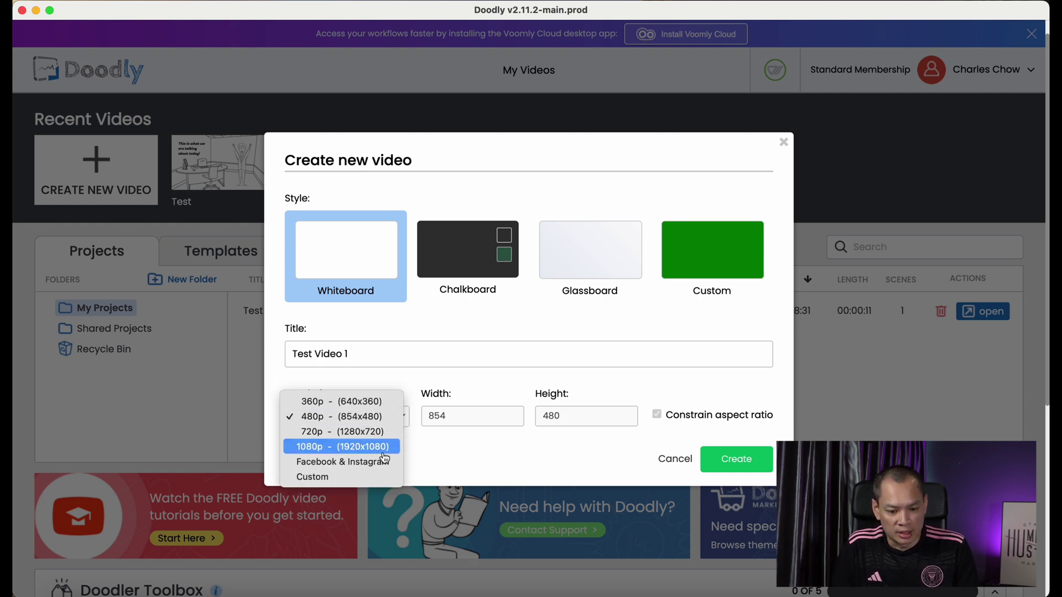
{"action": "left_click", "coordinate": [395, 455]}
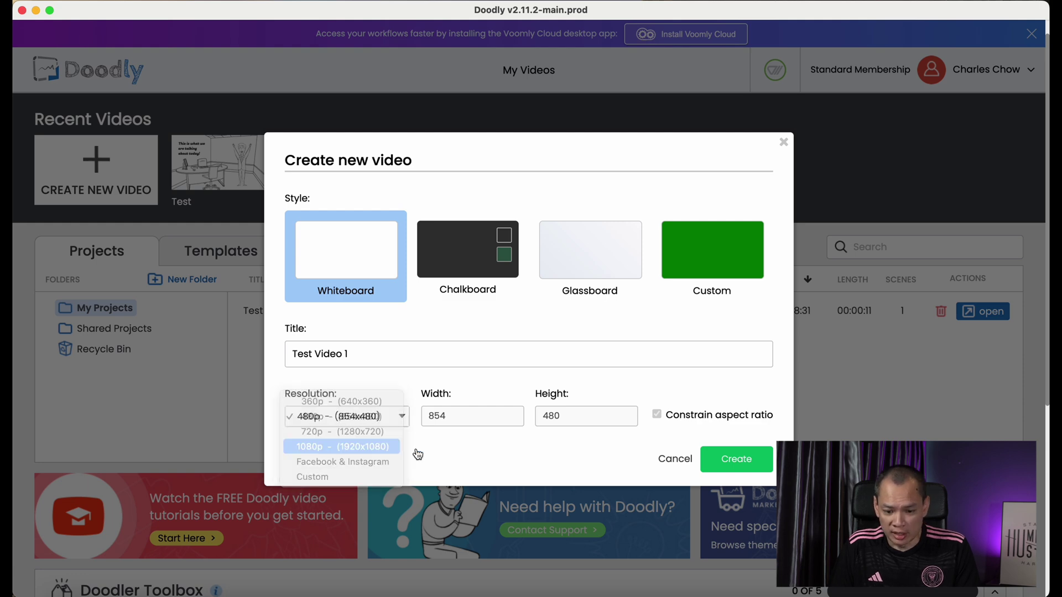
{"action": "left_click", "coordinate": [736, 459]}
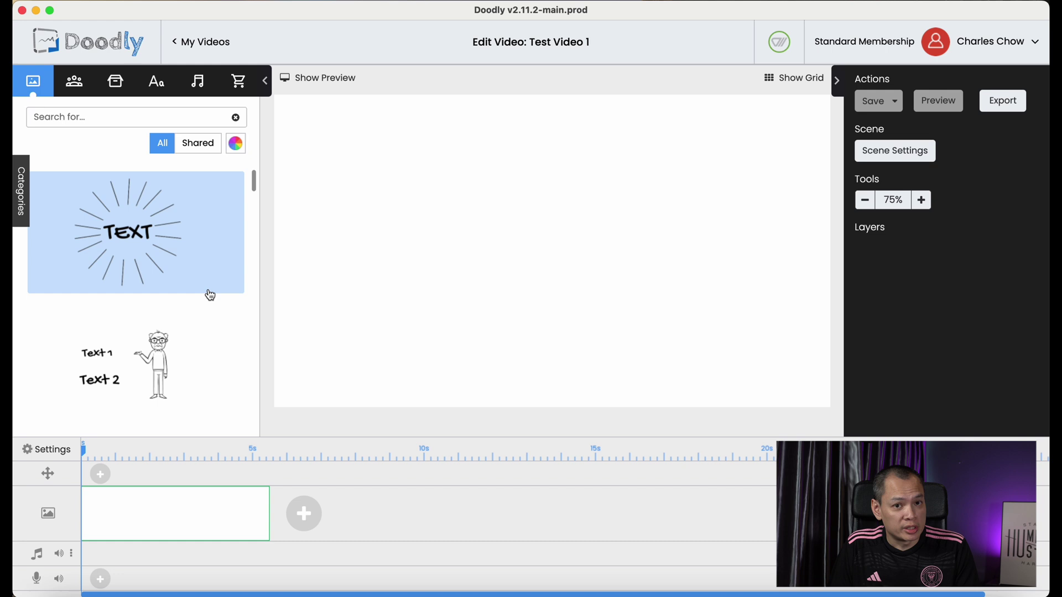
Browse the Props, Text and Sounds libraries, then show the Scenes image assets.
{"action": "left_click", "coordinate": [86, 88]}
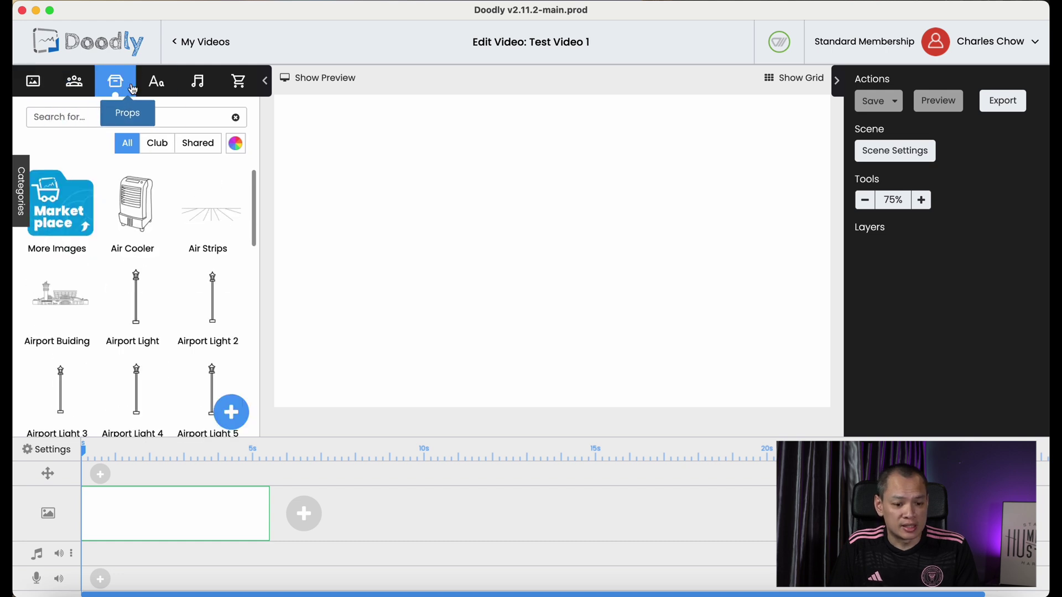
{"action": "left_click", "coordinate": [156, 86]}
{"action": "left_click", "coordinate": [199, 85]}
{"action": "left_click", "coordinate": [156, 86]}
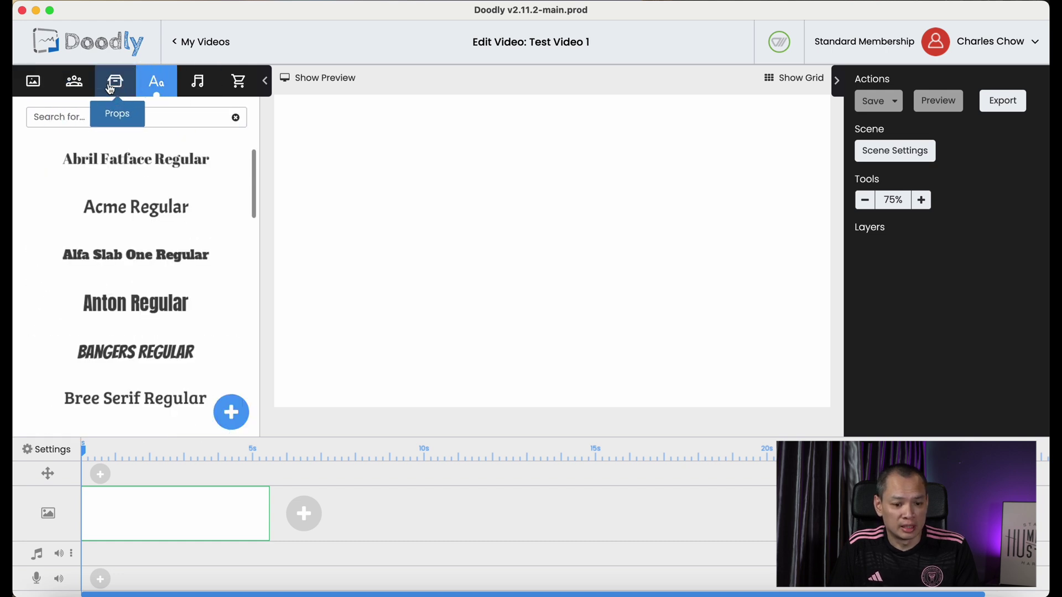
{"action": "left_click", "coordinate": [33, 81]}
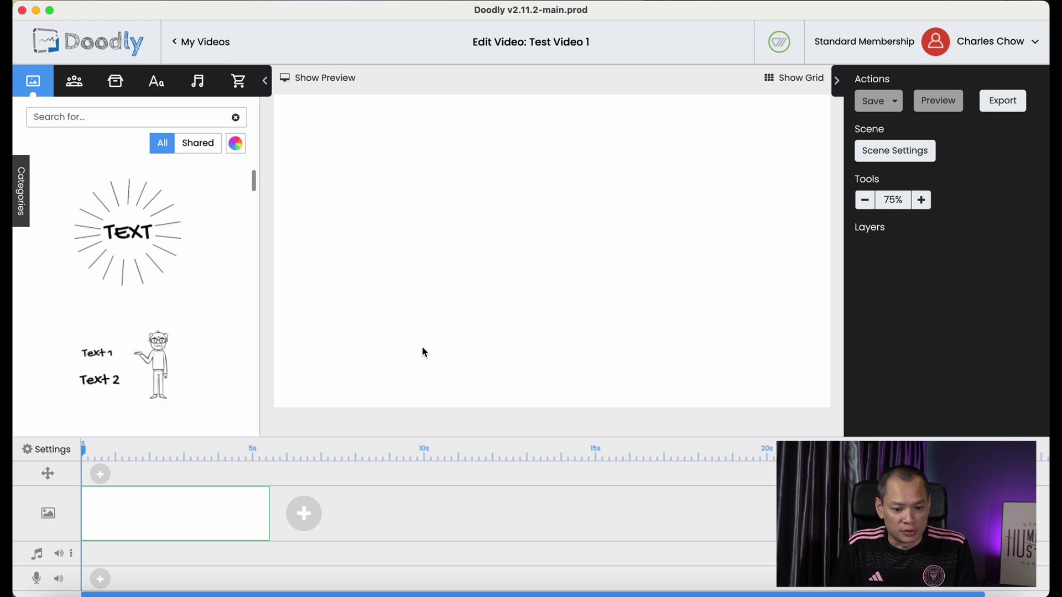
{"action": "scroll", "coordinate": [204, 372], "scroll_direction": "down", "scroll_amount": 5}
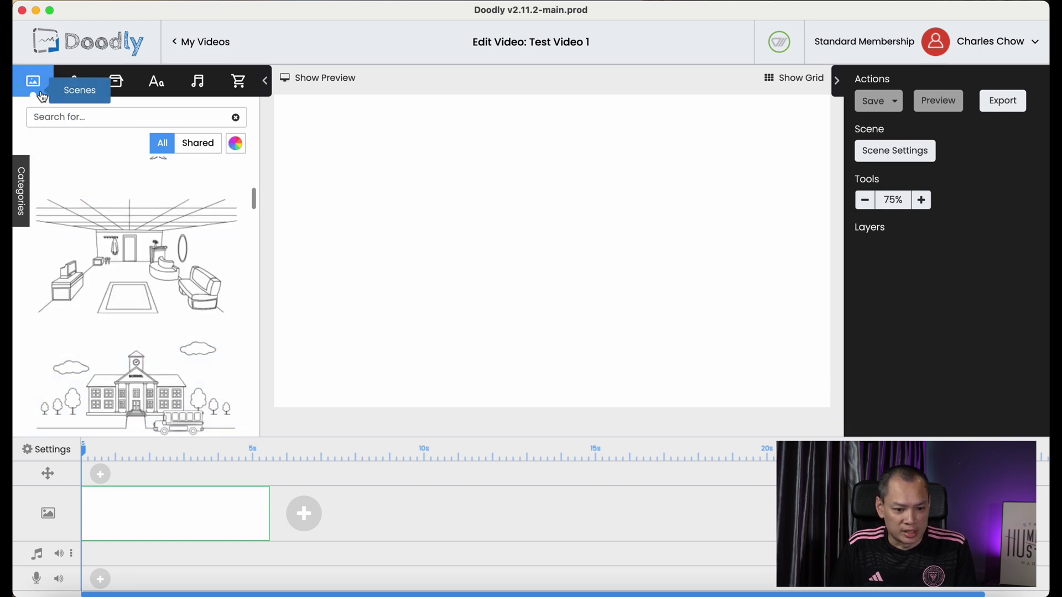
{"action": "scroll", "coordinate": [137, 325], "scroll_direction": "down", "scroll_amount": 3}
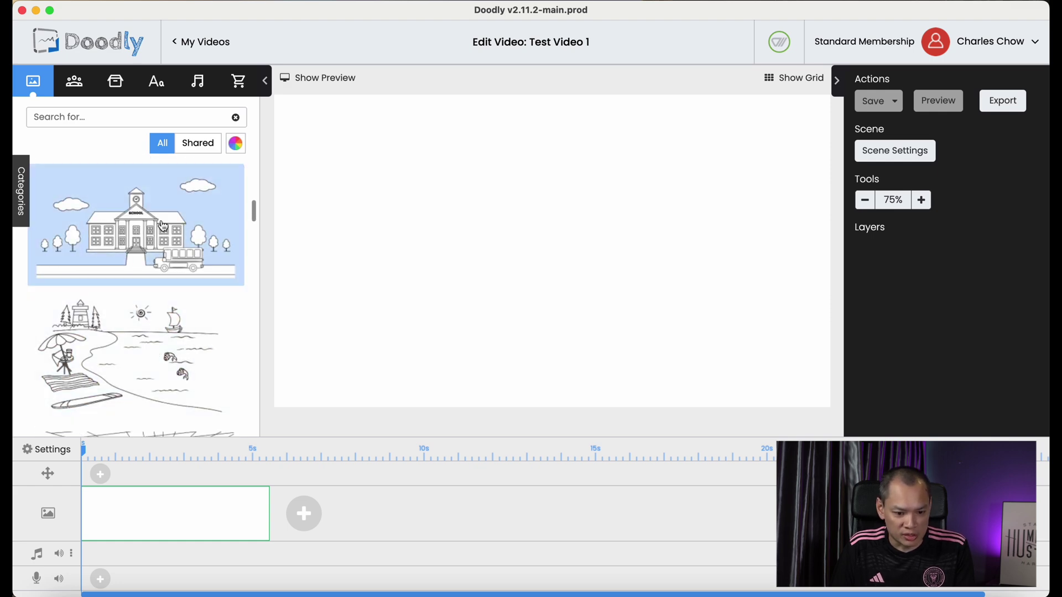
{"action": "scroll", "coordinate": [161, 359], "scroll_direction": "down", "scroll_amount": 3}
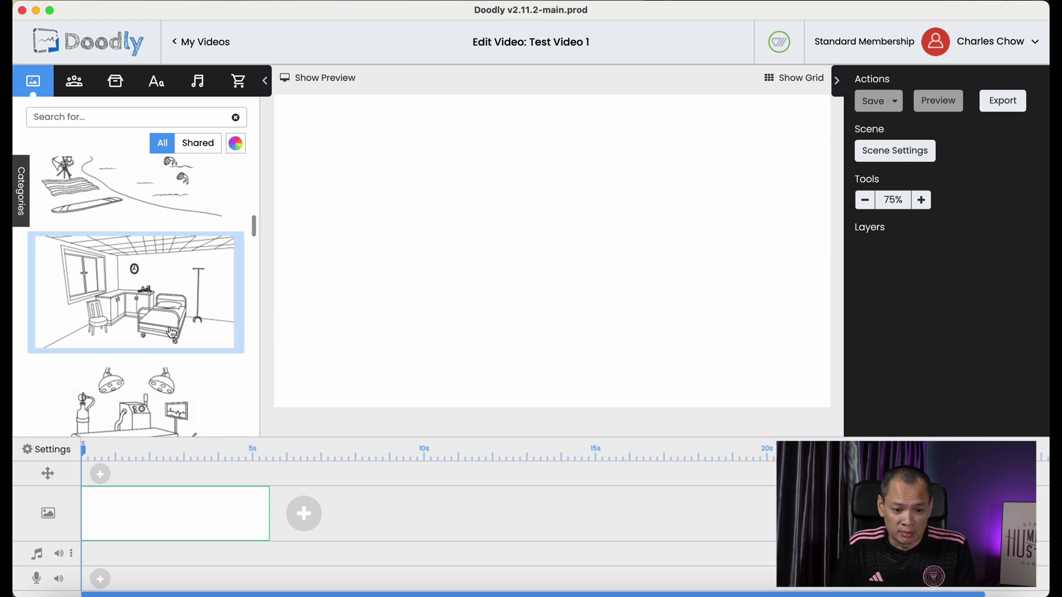
{"action": "scroll", "coordinate": [166, 360], "scroll_direction": "up", "scroll_amount": 5}
{"action": "left_click", "coordinate": [76, 89]}
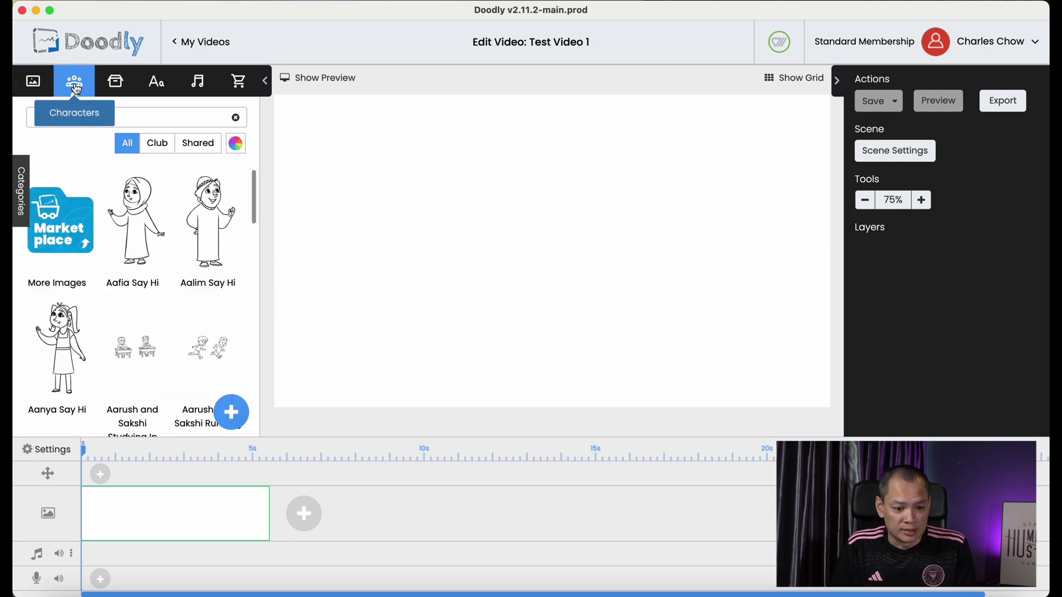
{"action": "scroll", "coordinate": [185, 280], "scroll_direction": "down", "scroll_amount": 10}
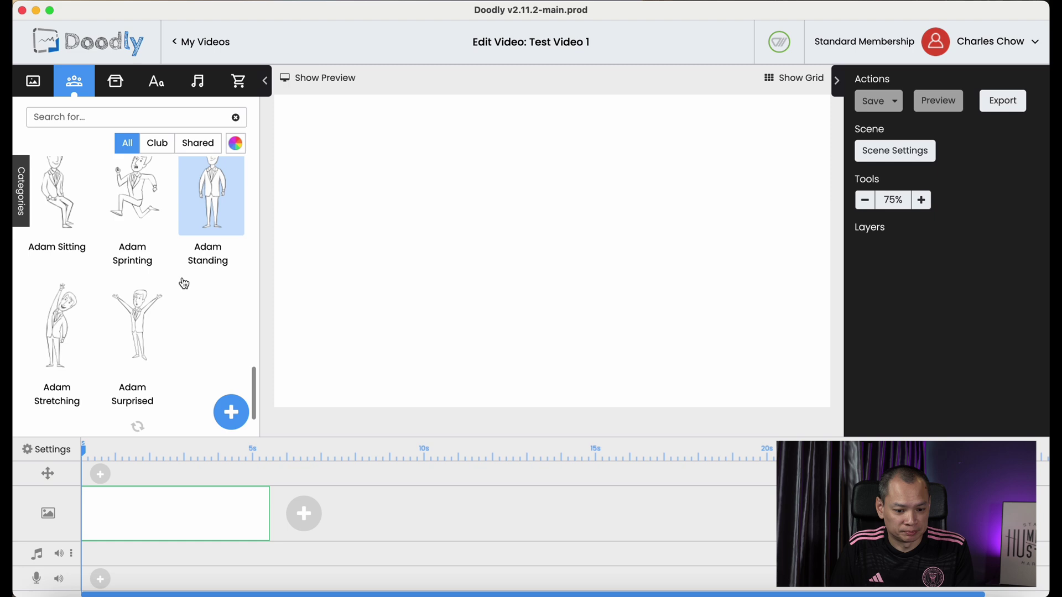
{"action": "scroll", "coordinate": [179, 274], "scroll_direction": "up", "scroll_amount": 3}
{"action": "scroll", "coordinate": [160, 260], "scroll_direction": "down", "scroll_amount": 6}
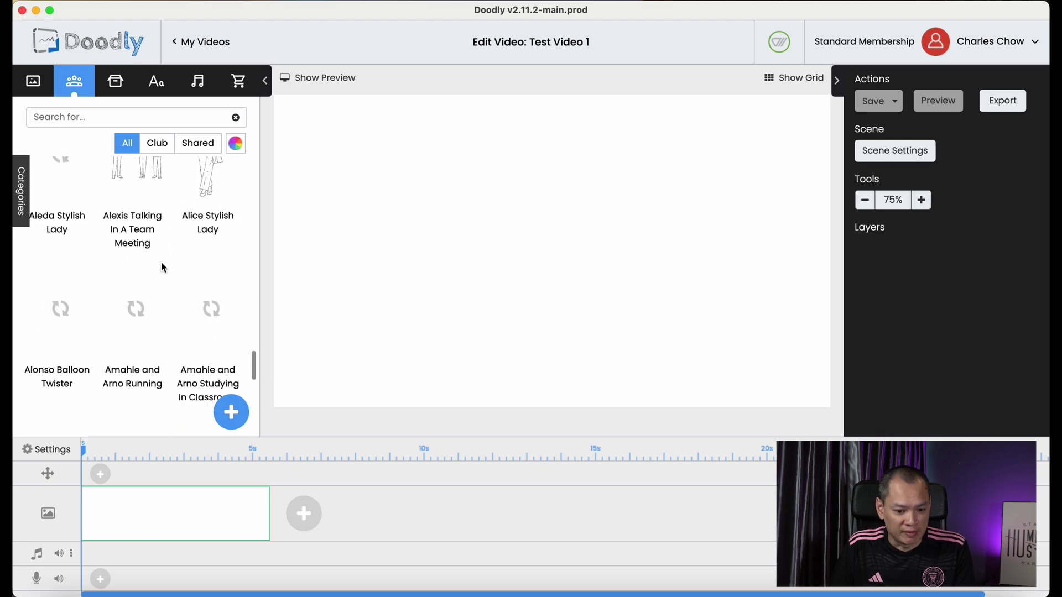
{"action": "scroll", "coordinate": [163, 267], "scroll_direction": "down", "scroll_amount": 4}
{"action": "scroll", "coordinate": [167, 277], "scroll_direction": "up", "scroll_amount": 8}
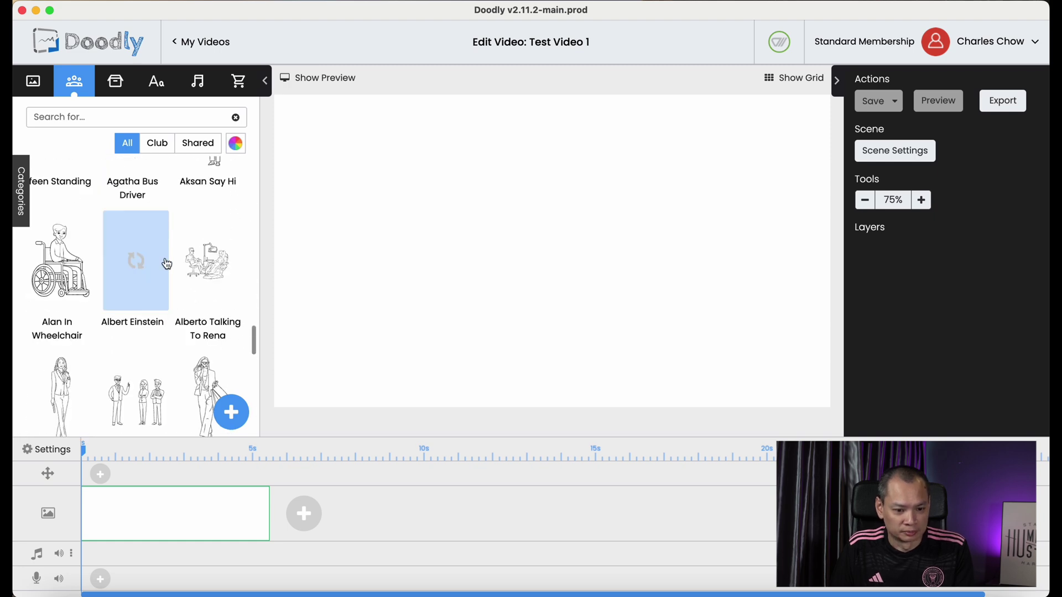
{"action": "left_click", "coordinate": [115, 83]}
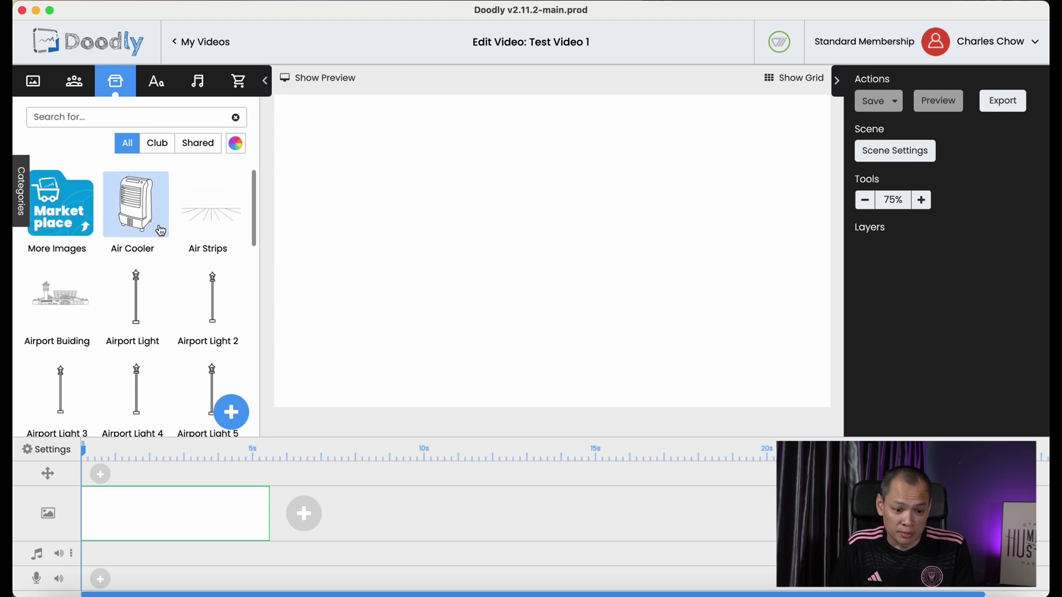
{"action": "left_click", "coordinate": [172, 86]}
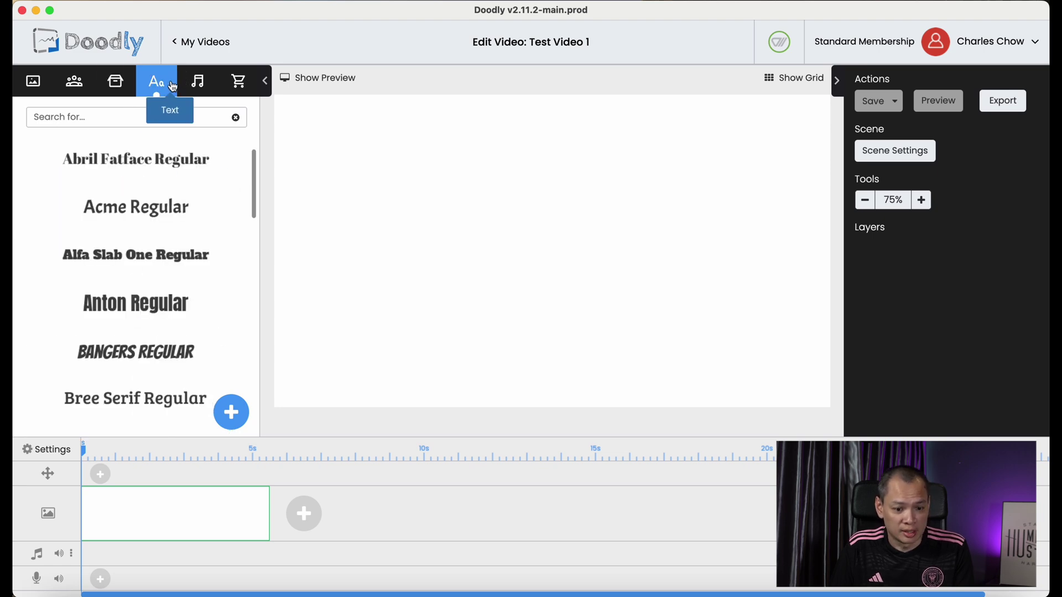
{"action": "left_click", "coordinate": [196, 84]}
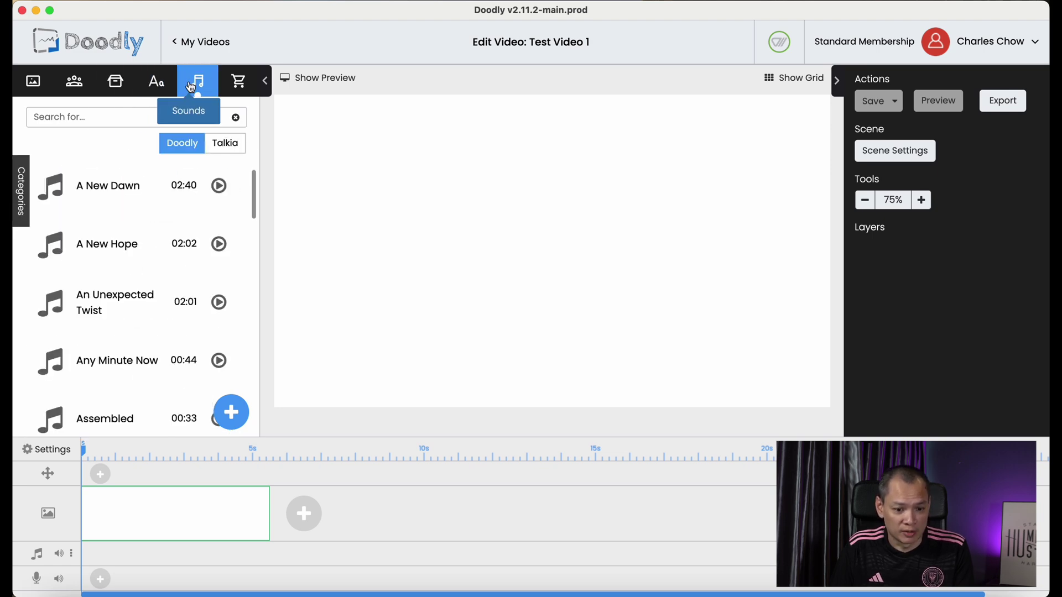
{"action": "left_click", "coordinate": [245, 88]}
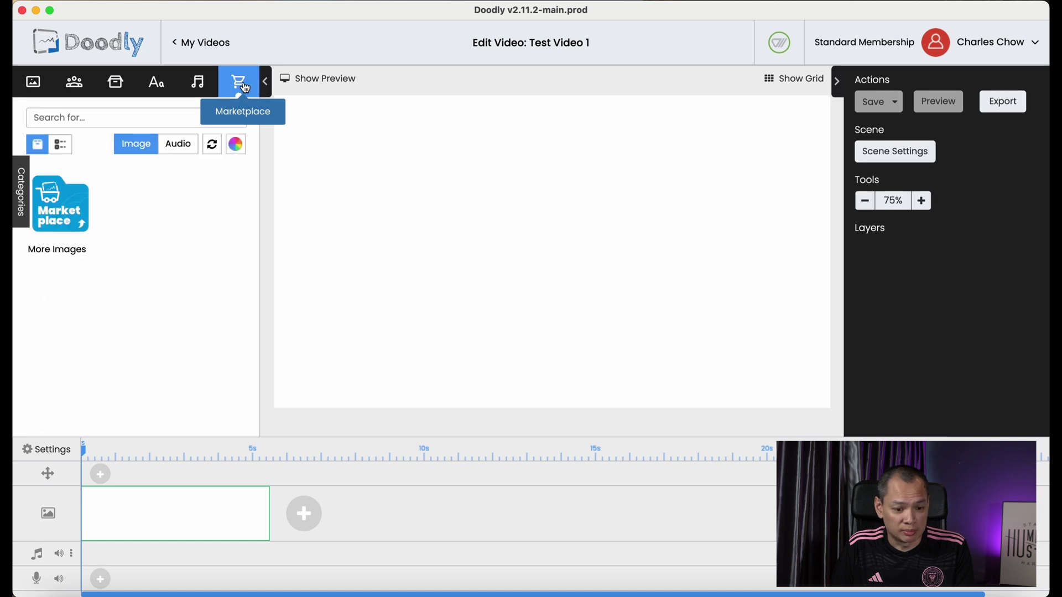
{"action": "left_click", "coordinate": [266, 82]}
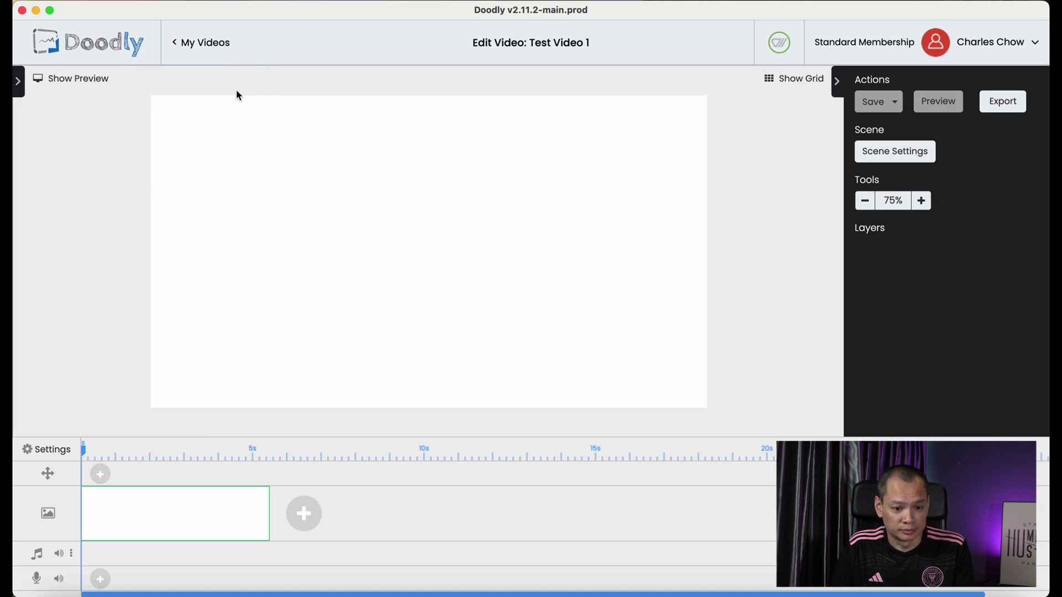
{"action": "left_click", "coordinate": [19, 82]}
Place the living-room scene background from the Scenes library onto the canvas.
{"action": "left_click", "coordinate": [34, 81]}
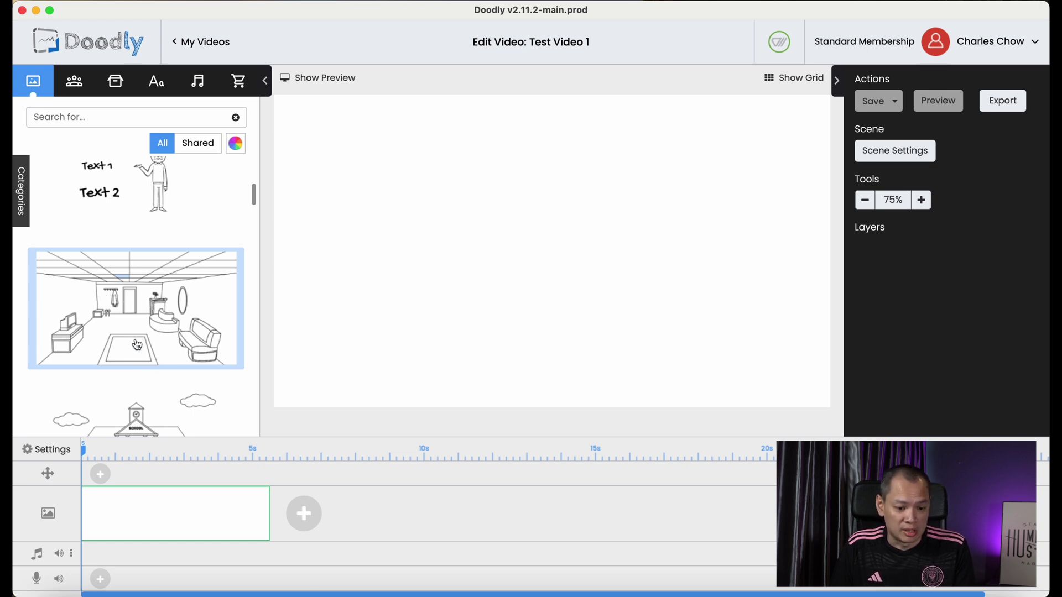
{"action": "left_click", "coordinate": [123, 321]}
{"action": "left_click_drag", "start_coordinate": [123, 322], "coordinate": [397, 212]}
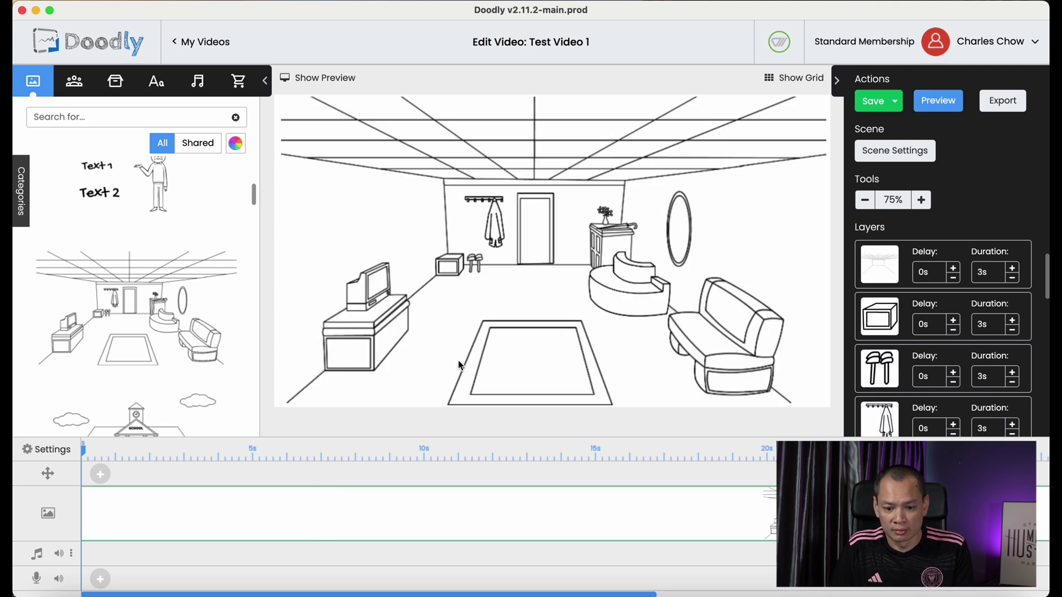
Select the TV desk, the rug and the TV in the room.
{"action": "left_click", "coordinate": [384, 330]}
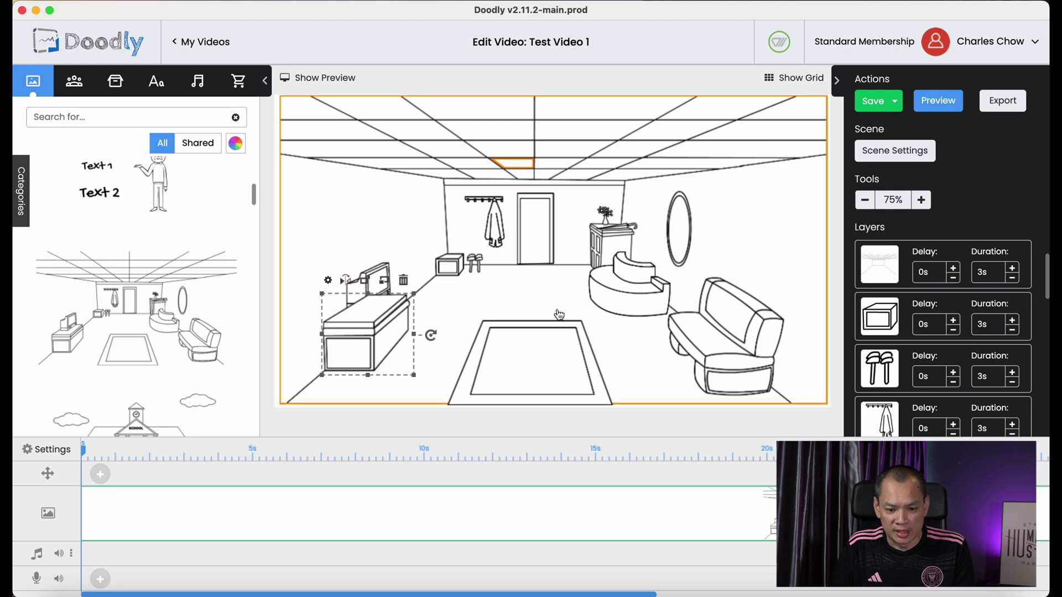
{"action": "left_click", "coordinate": [481, 368]}
{"action": "left_click", "coordinate": [370, 332]}
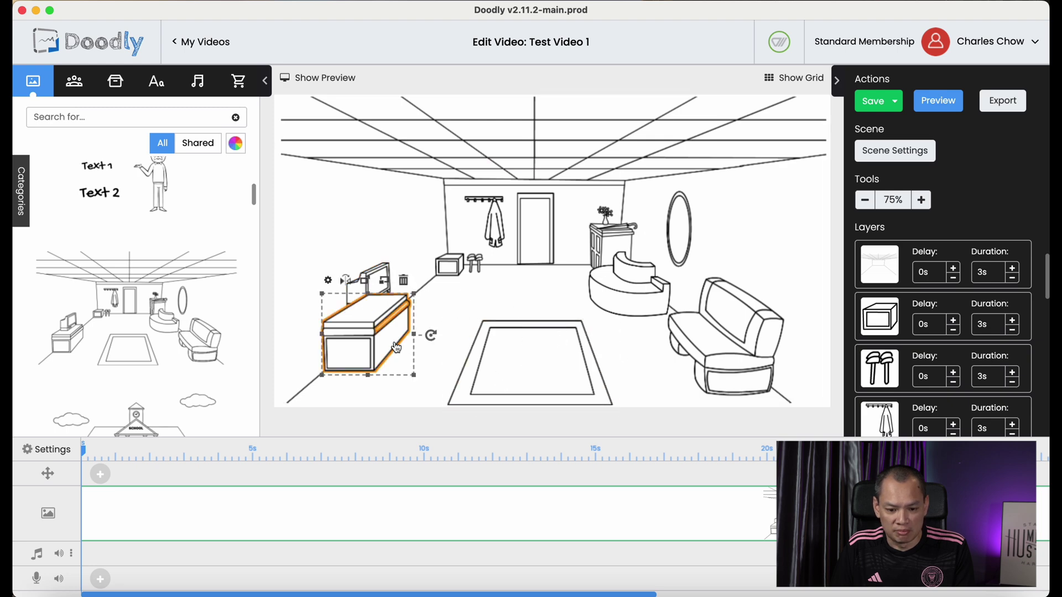
{"action": "left_click", "coordinate": [377, 282]}
{"action": "left_click", "coordinate": [551, 381]}
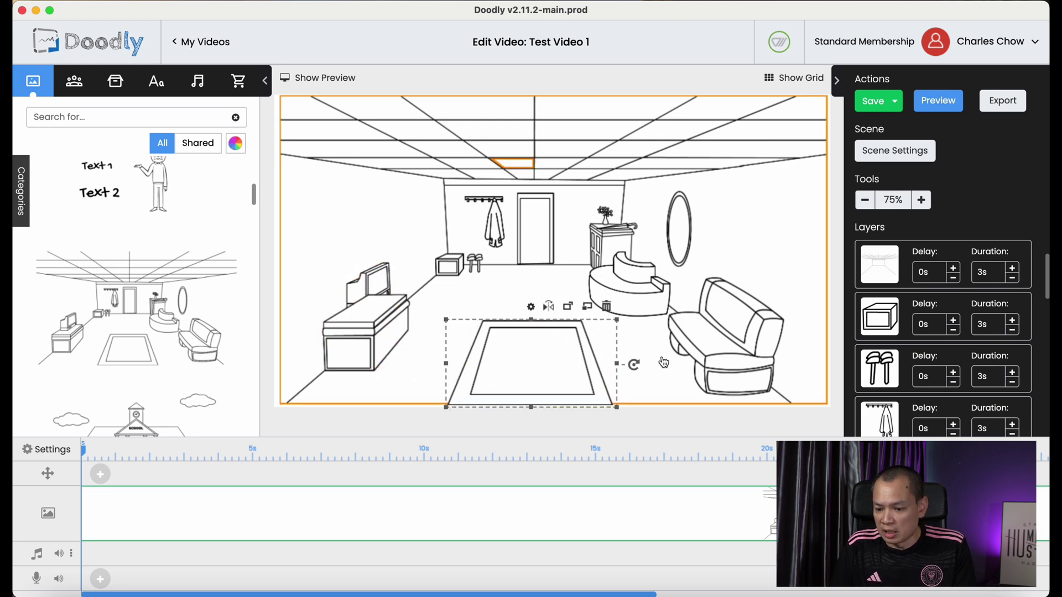
Select the room background and small box layers in the Layers panel.
{"action": "scroll", "coordinate": [953, 350], "scroll_direction": "down", "scroll_amount": 5}
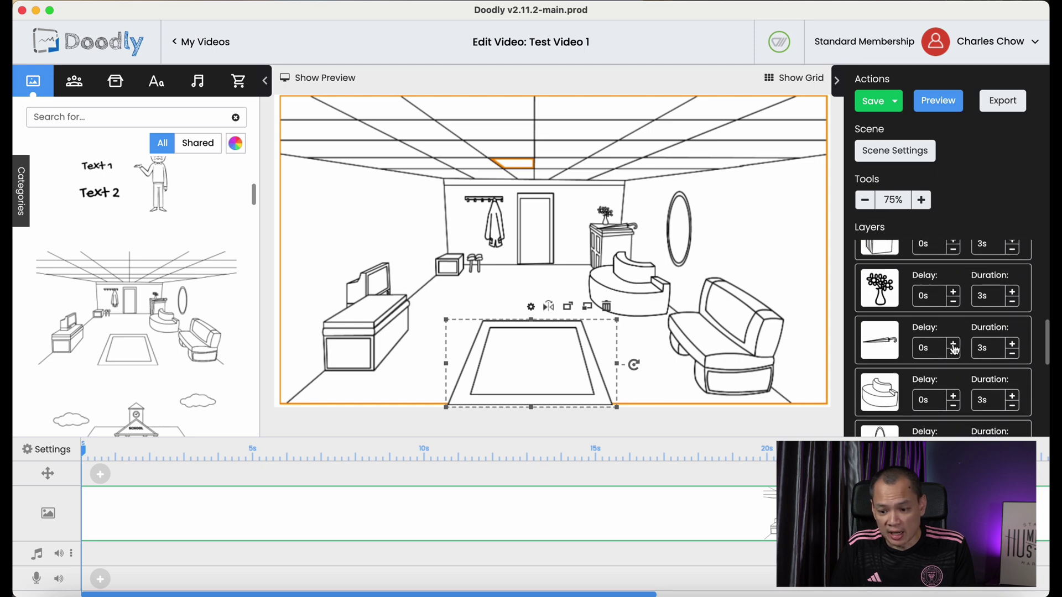
{"action": "scroll", "coordinate": [953, 350], "scroll_direction": "up", "scroll_amount": 5}
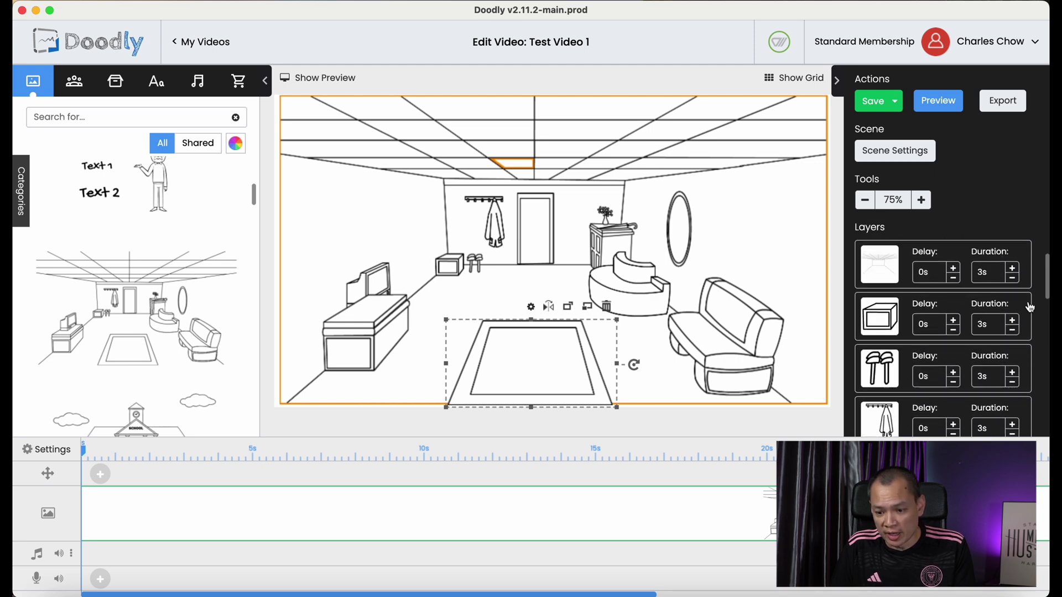
{"action": "left_click", "coordinate": [879, 278]}
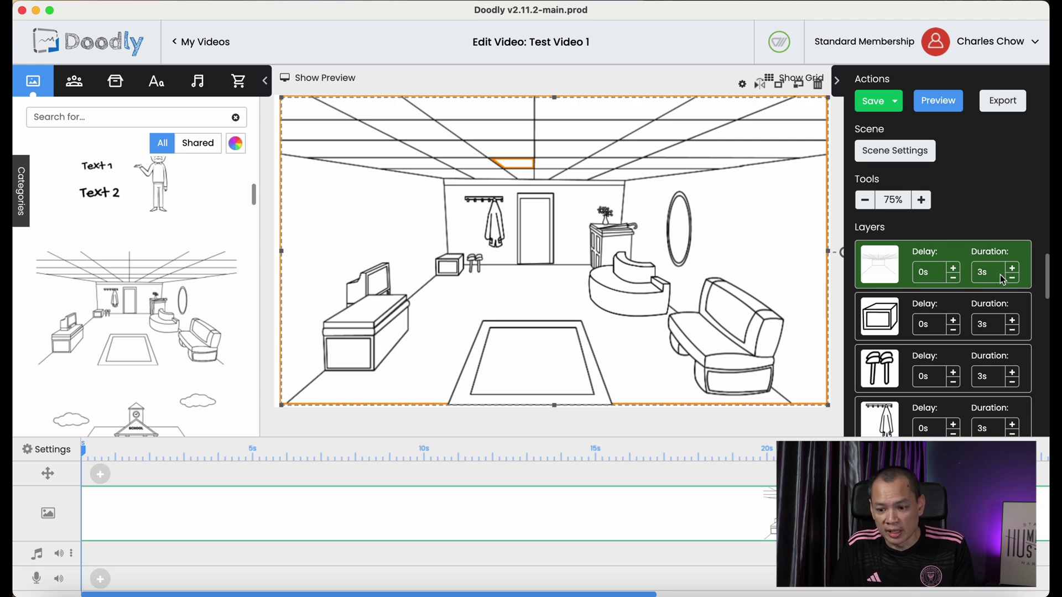
{"action": "left_click", "coordinate": [897, 336]}
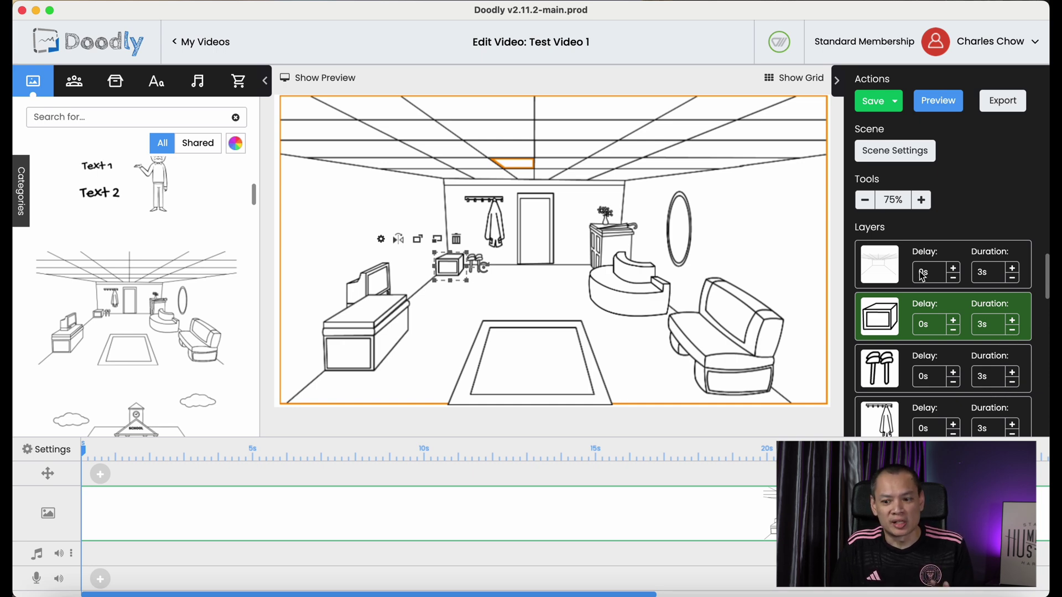
{"action": "scroll", "coordinate": [979, 344], "scroll_direction": "down", "scroll_amount": 5}
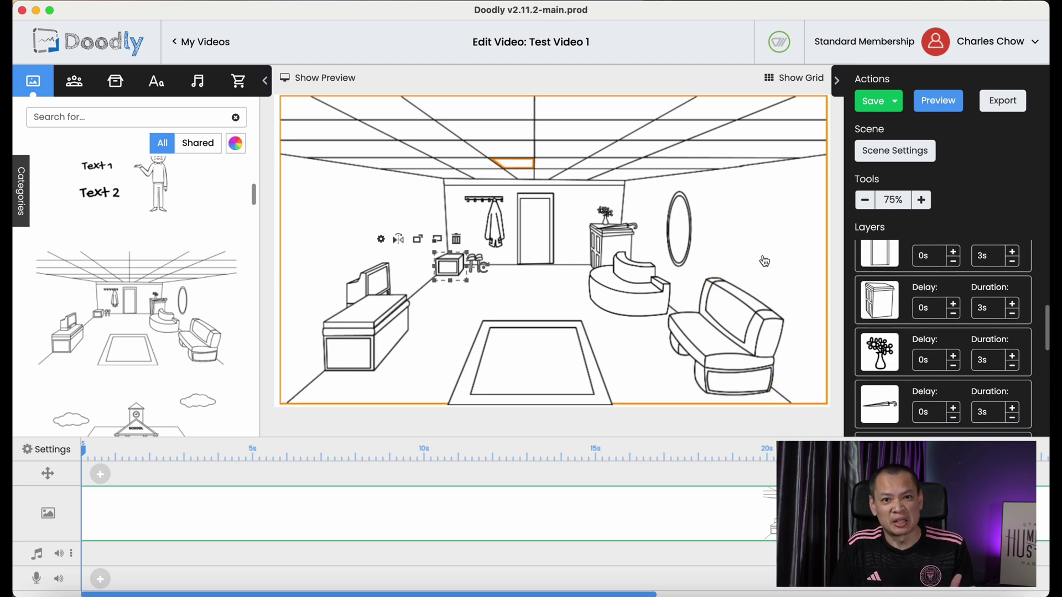
{"action": "scroll", "coordinate": [1011, 268], "scroll_direction": "up", "scroll_amount": 5}
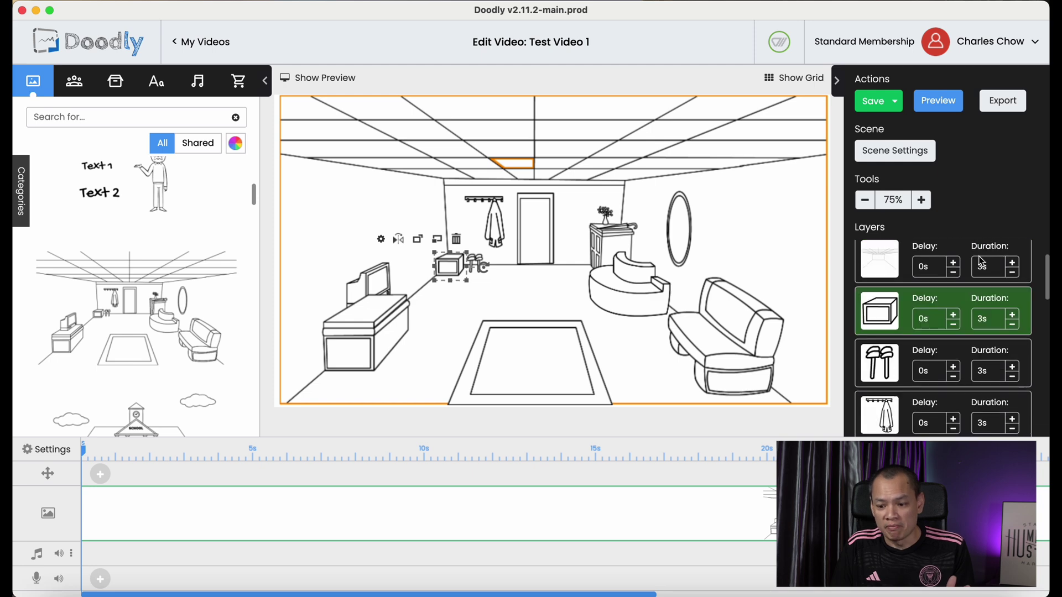
Reduce the room layer's draw duration from 3s to 1s.
{"action": "left_click", "coordinate": [1013, 278]}
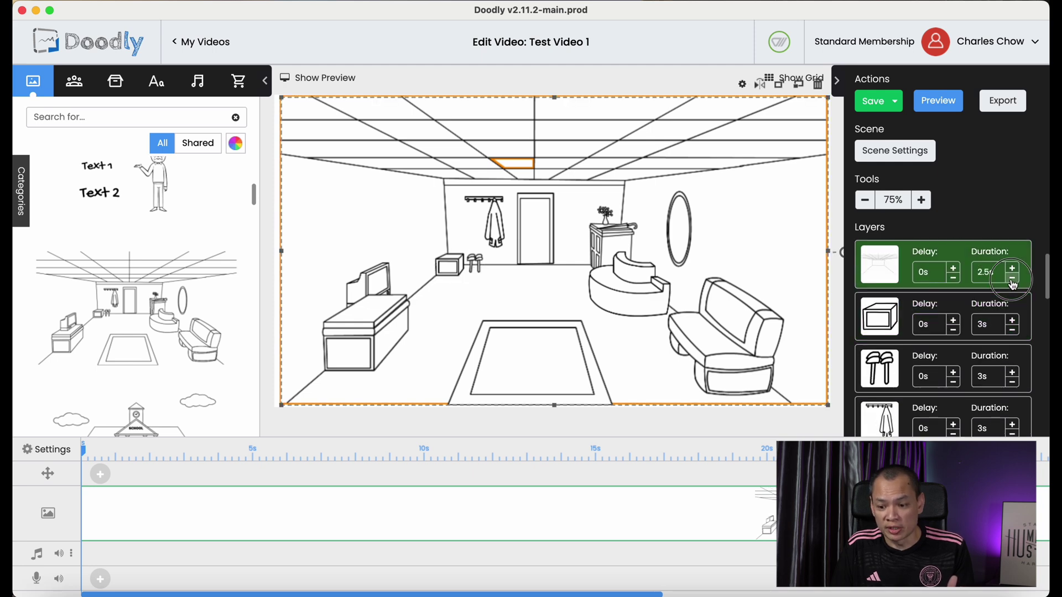
{"action": "left_click", "coordinate": [1013, 278]}
{"action": "left_click", "coordinate": [1013, 278]}
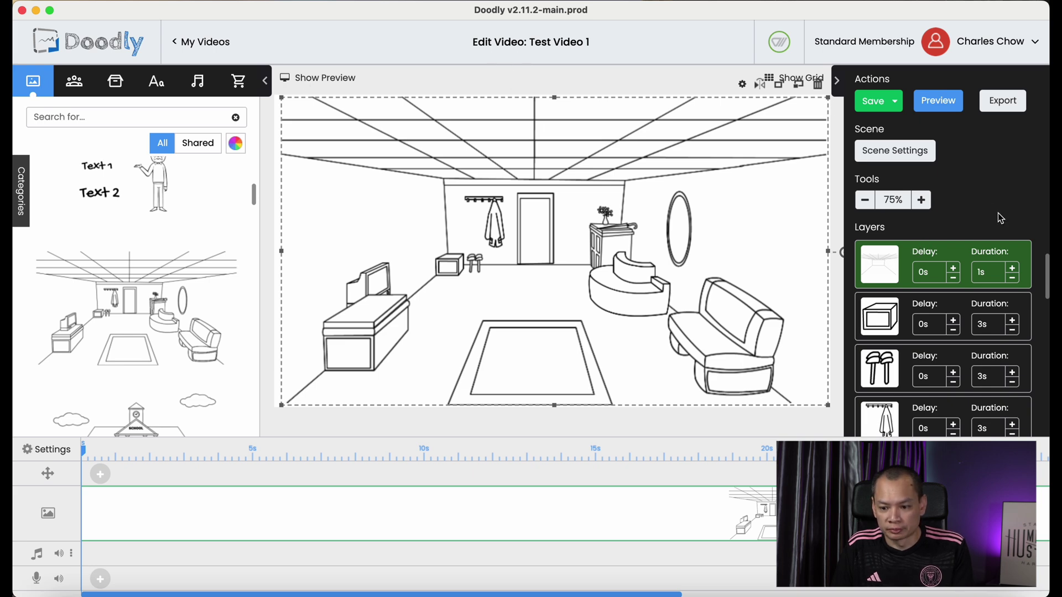
{"action": "left_click", "coordinate": [963, 299]}
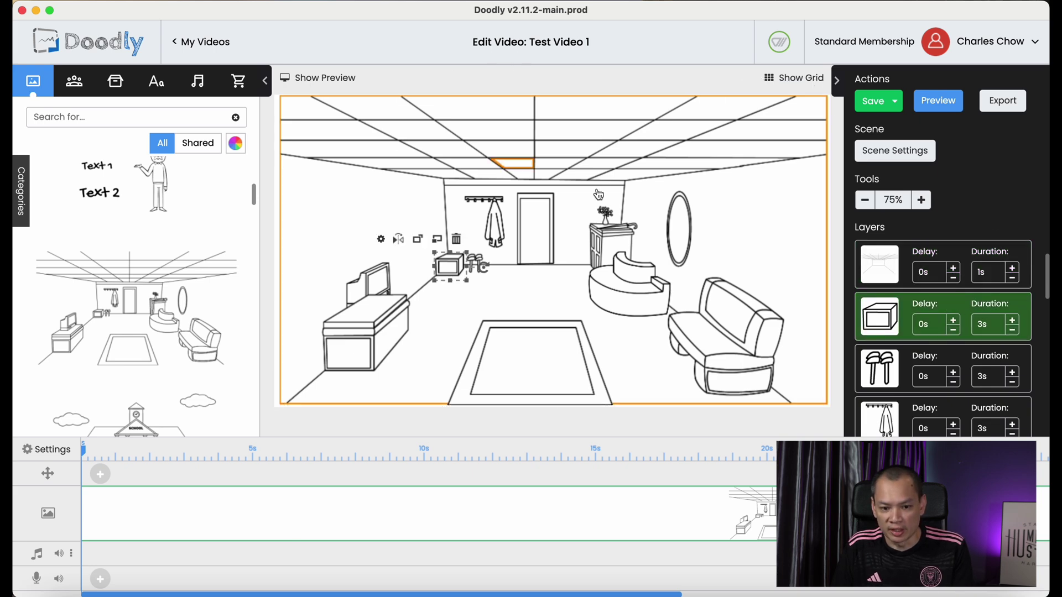
Play and stop the hand-drawn scene preview, then hide the preview player.
{"action": "left_click", "coordinate": [304, 79]}
{"action": "left_click", "coordinate": [285, 337]}
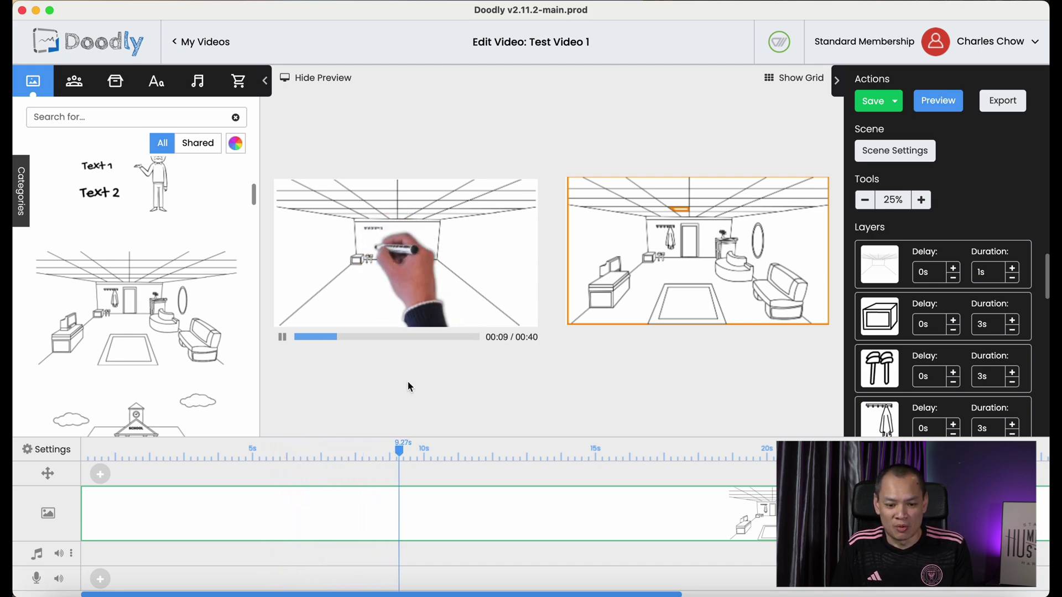
{"action": "left_click", "coordinate": [282, 337]}
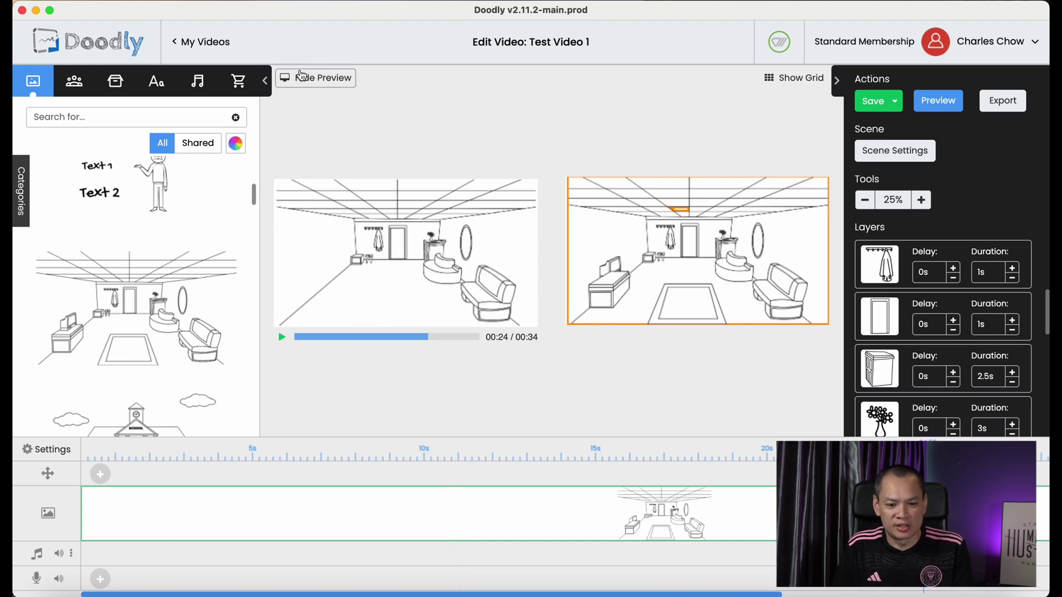
{"action": "left_click", "coordinate": [296, 77]}
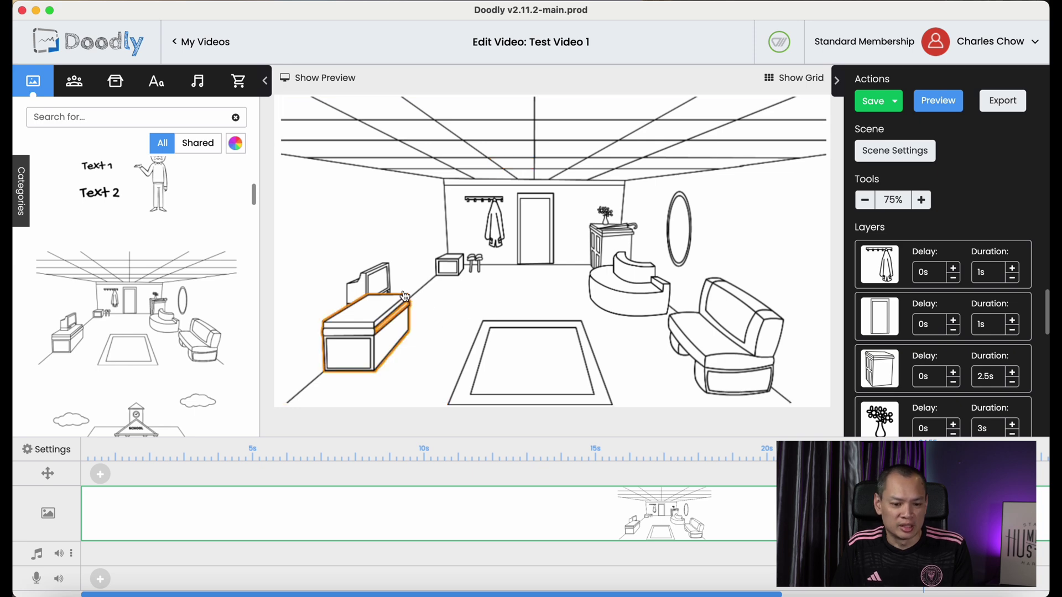
Select the background room drawing, then the rug on the floor.
{"action": "left_click", "coordinate": [325, 126]}
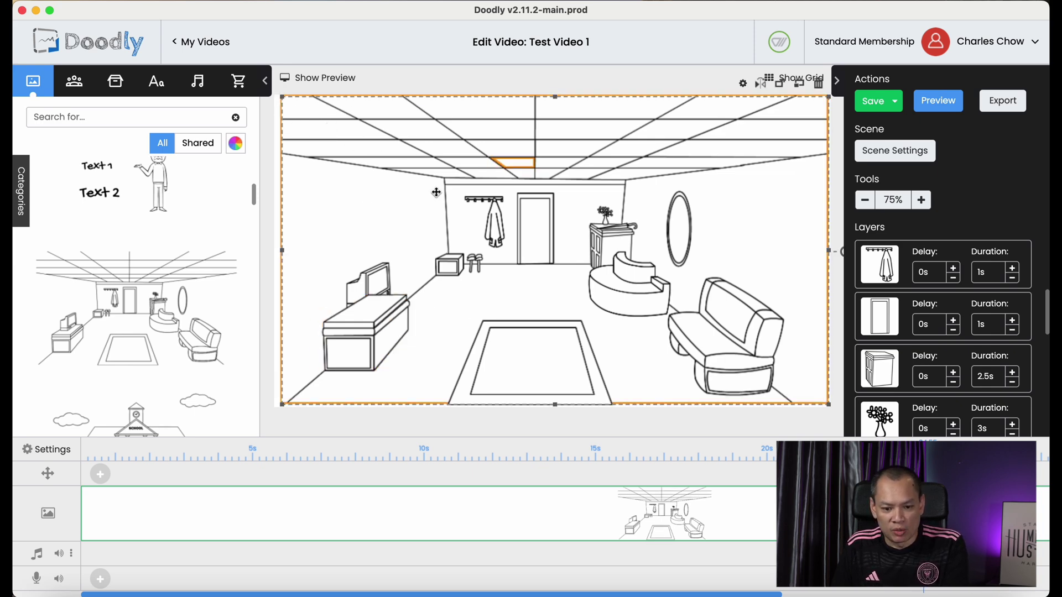
{"action": "left_click", "coordinate": [505, 329]}
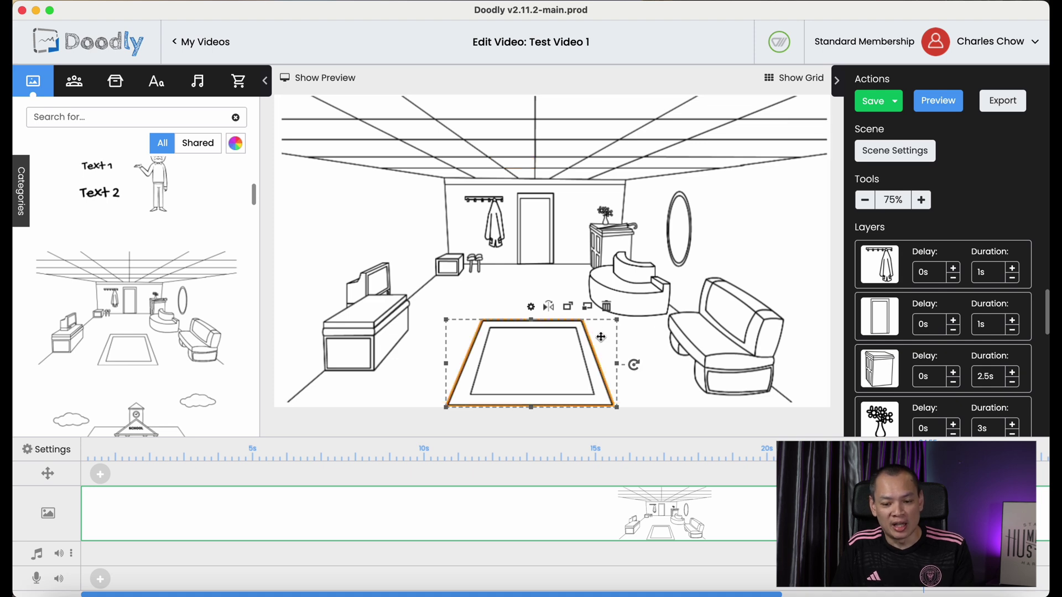
Delete the rug, the armchair and the background room image.
{"action": "left_click", "coordinate": [606, 307]}
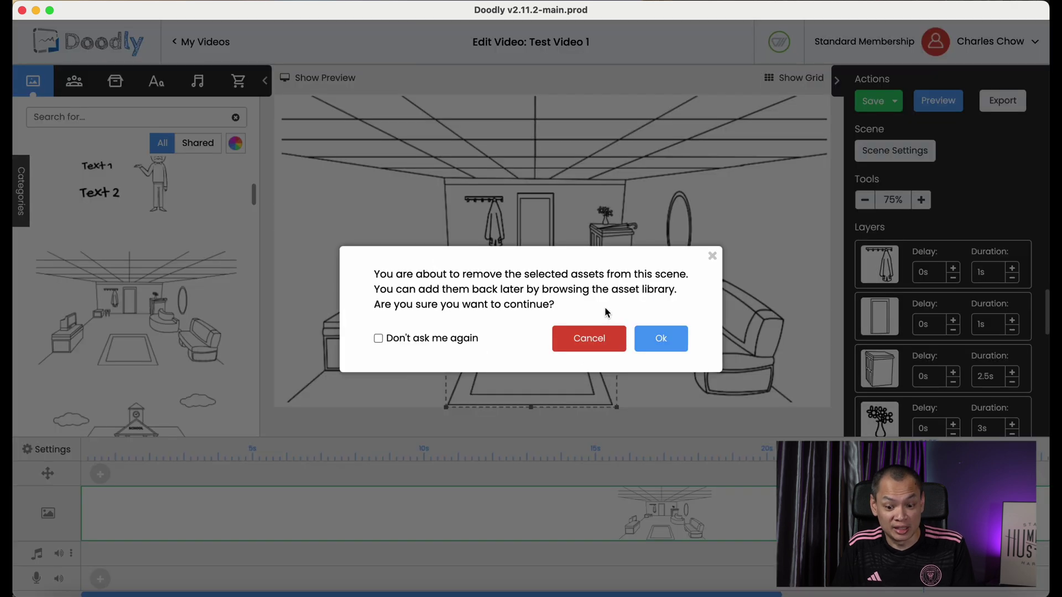
{"action": "left_click", "coordinate": [657, 341]}
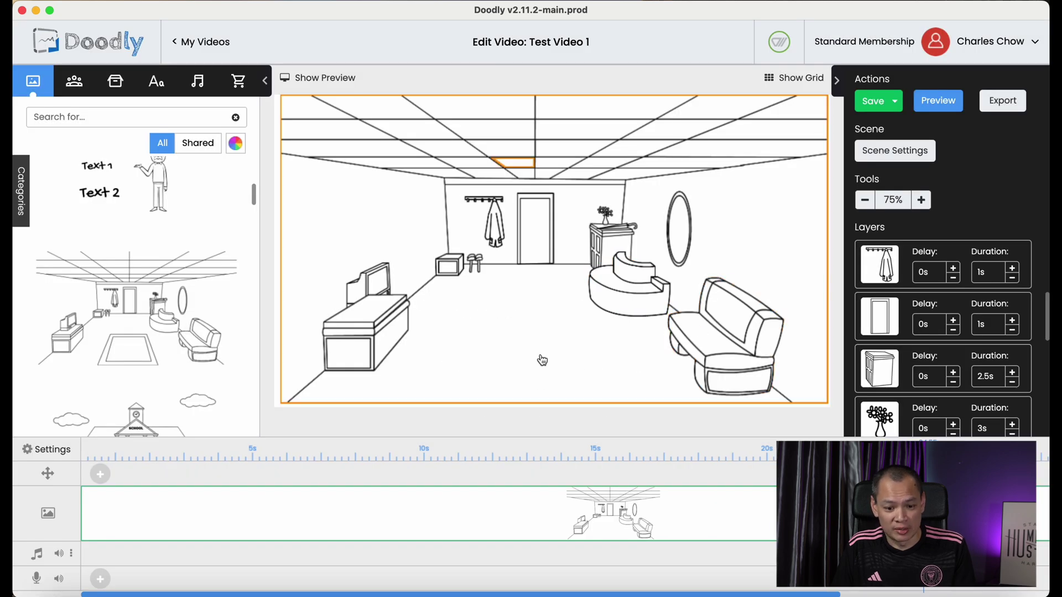
{"action": "left_click", "coordinate": [709, 340]}
{"action": "left_click", "coordinate": [777, 264]}
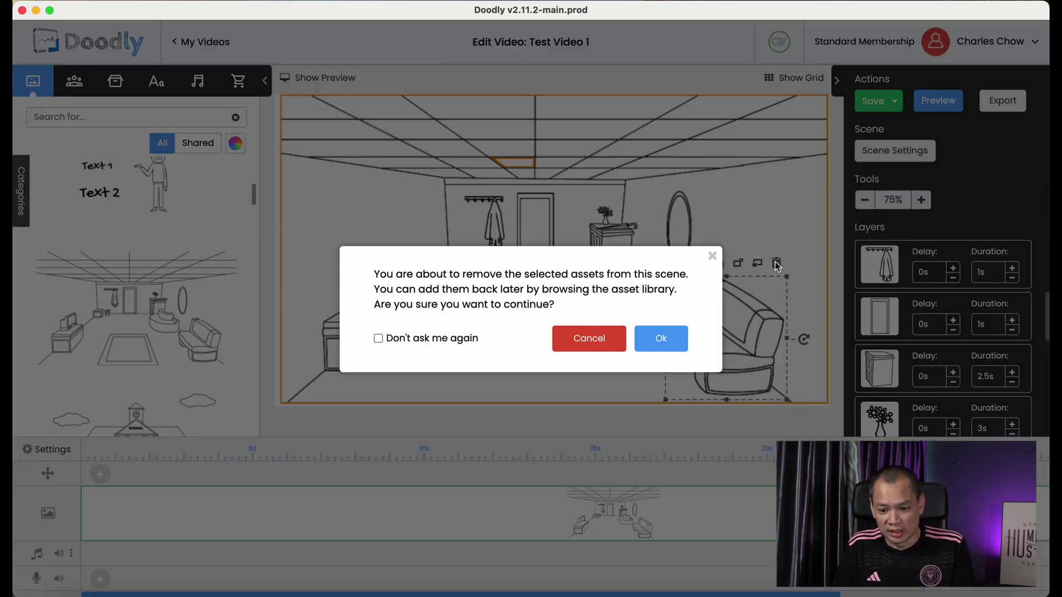
{"action": "left_click", "coordinate": [661, 339]}
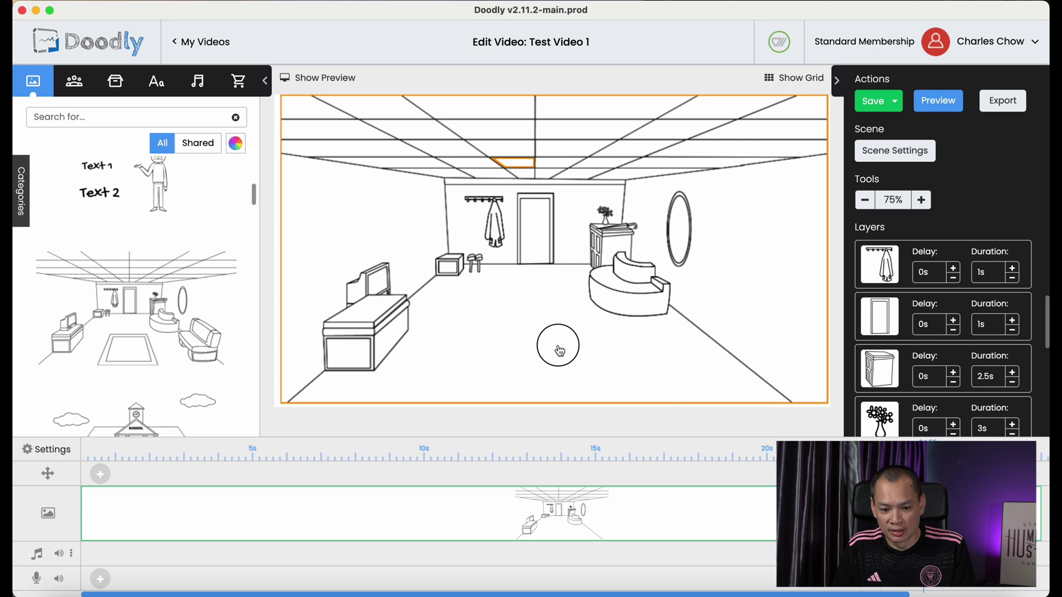
{"action": "left_click", "coordinate": [310, 102]}
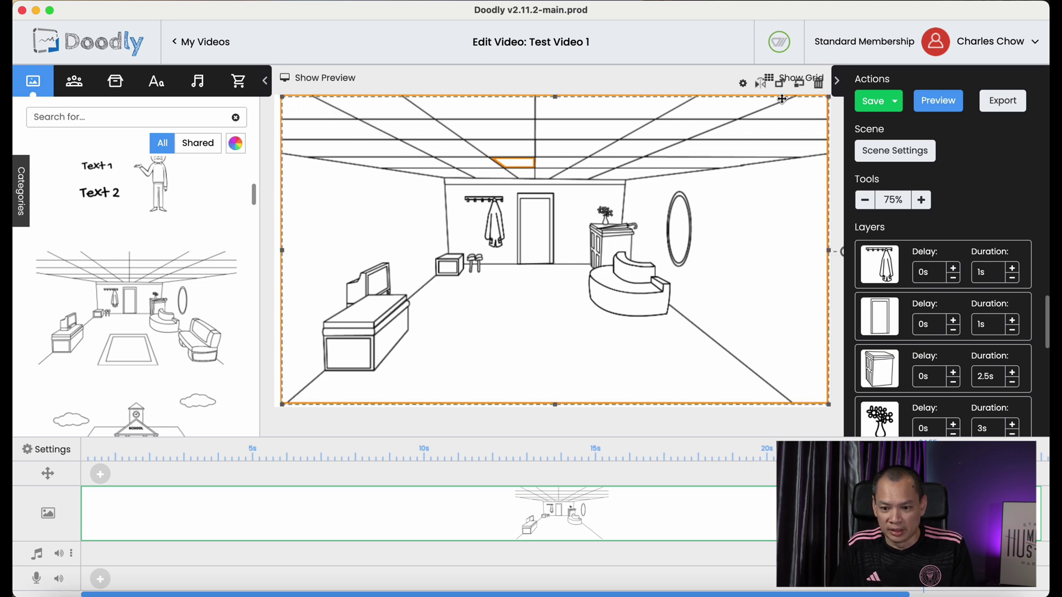
{"action": "left_click", "coordinate": [818, 91]}
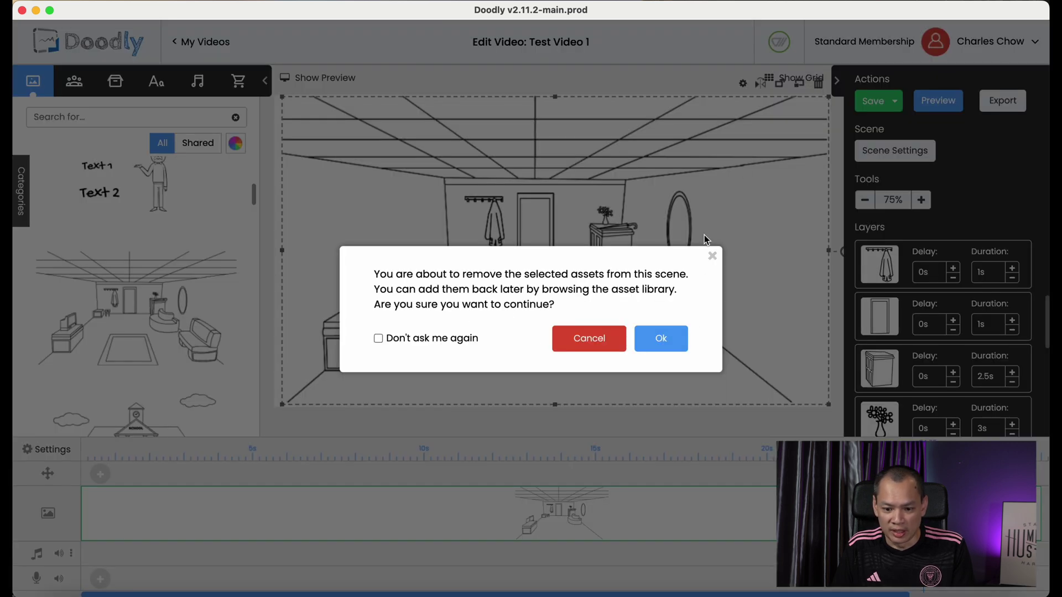
{"action": "left_click", "coordinate": [661, 338]}
Delete the couch, oval mirror, plant table and door.
{"action": "left_click", "coordinate": [660, 289]}
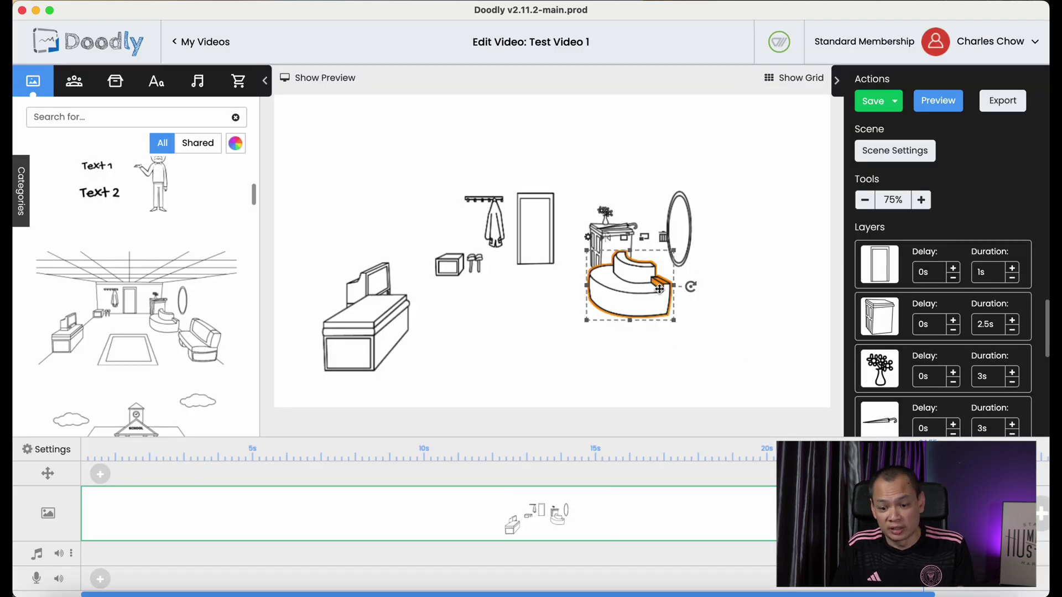
{"action": "left_click", "coordinate": [665, 241]}
{"action": "left_click", "coordinate": [661, 339]}
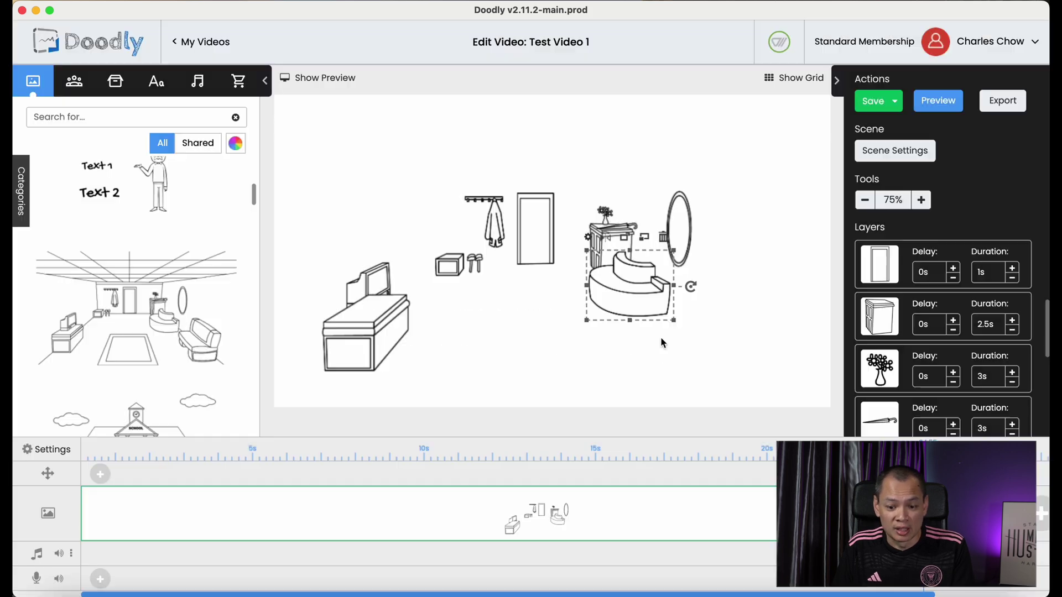
{"action": "left_click", "coordinate": [676, 246]}
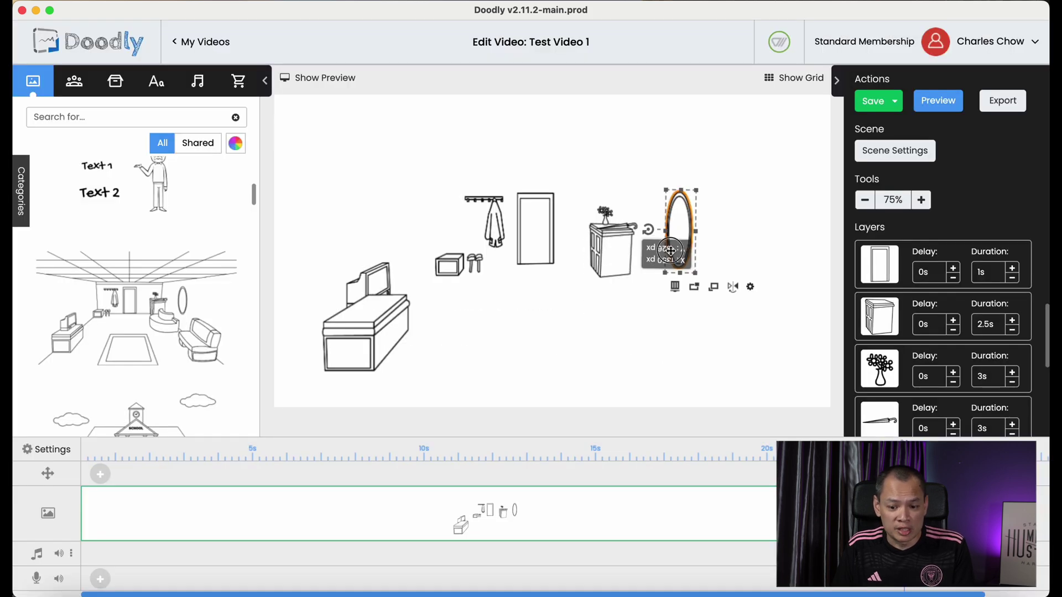
{"action": "left_click", "coordinate": [675, 287]}
{"action": "left_click", "coordinate": [666, 338]}
{"action": "left_click", "coordinate": [612, 235]}
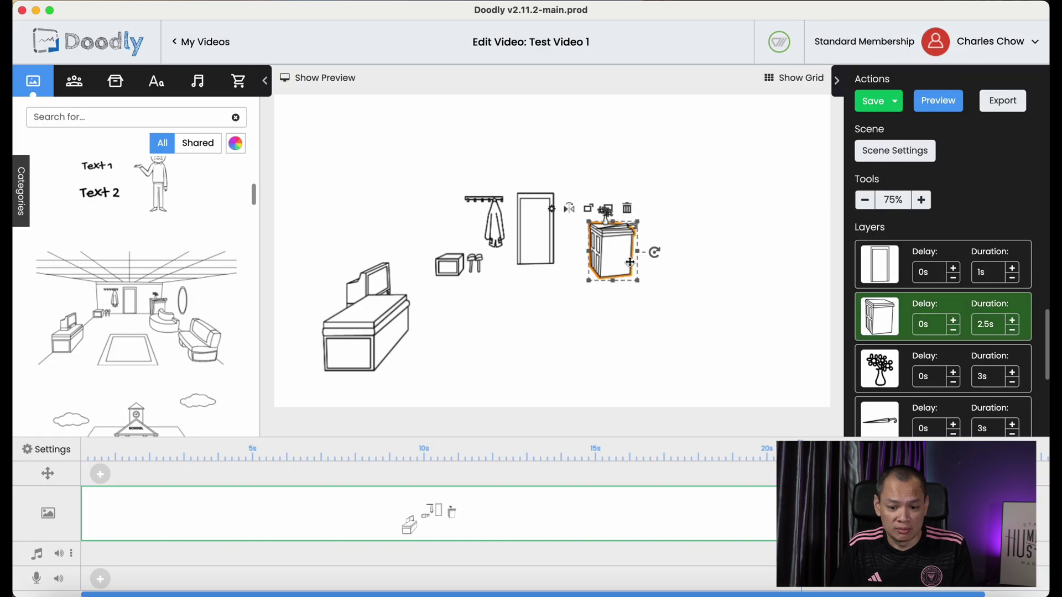
{"action": "left_click", "coordinate": [627, 209]}
{"action": "left_click", "coordinate": [642, 340]}
{"action": "left_click", "coordinate": [538, 244]}
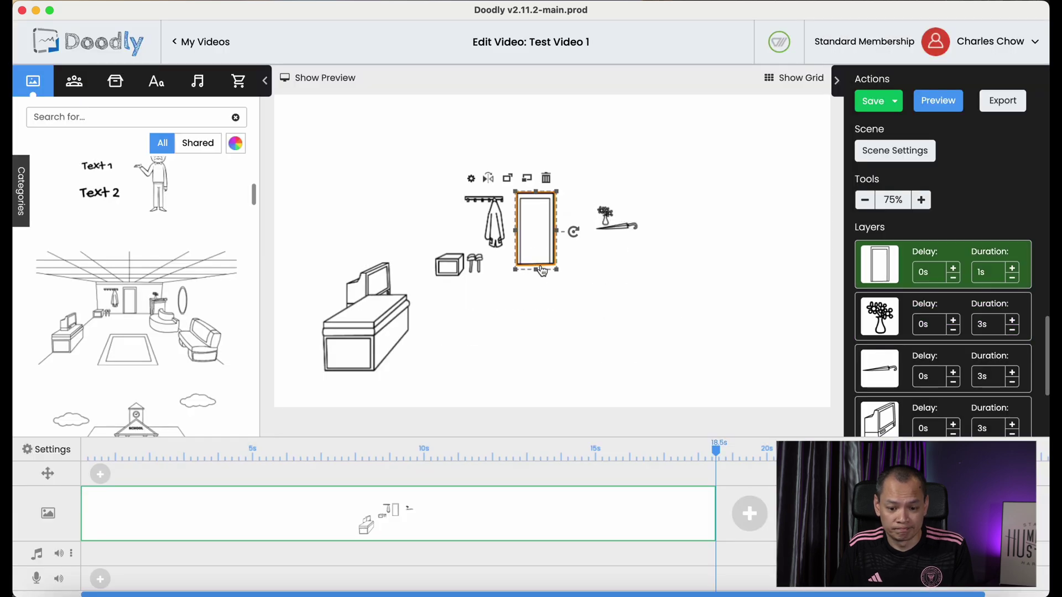
{"action": "left_click", "coordinate": [546, 176]}
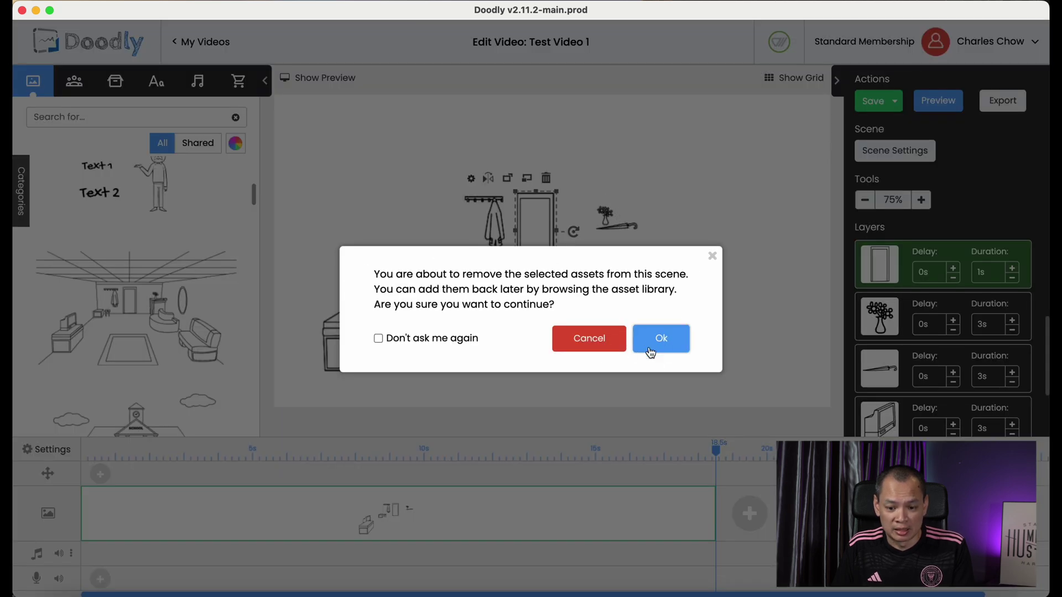
{"action": "left_click", "coordinate": [658, 339]}
Delete the umbrella, coat rack, box with slippers and the desk.
{"action": "left_click", "coordinate": [636, 229]}
{"action": "left_click", "coordinate": [631, 209]}
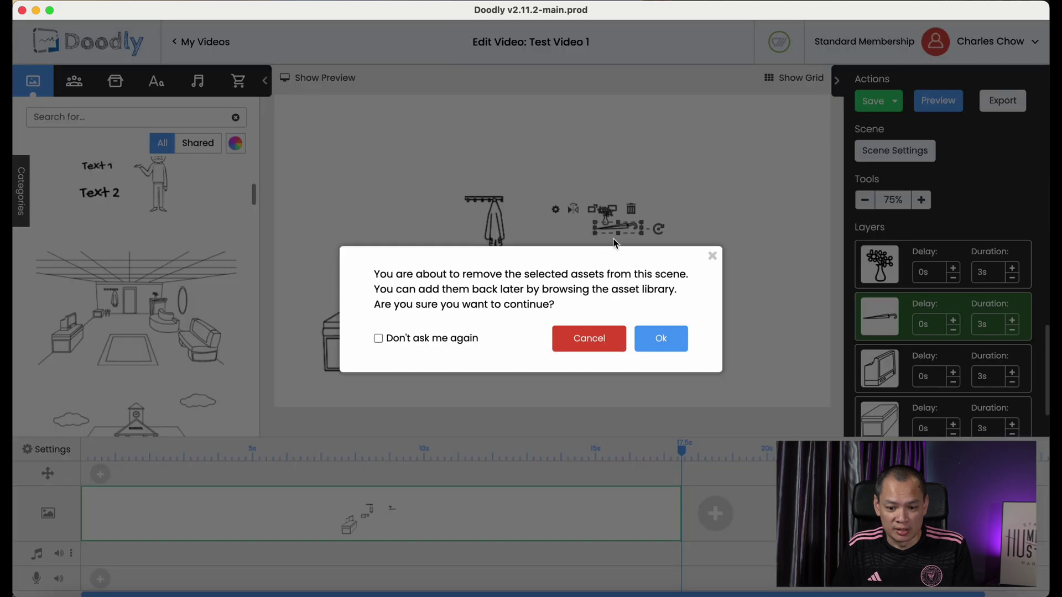
{"action": "left_click", "coordinate": [662, 338]}
{"action": "left_click", "coordinate": [484, 221]}
{"action": "left_click", "coordinate": [541, 188]}
{"action": "left_click", "coordinate": [662, 338]}
{"action": "left_click", "coordinate": [459, 265]}
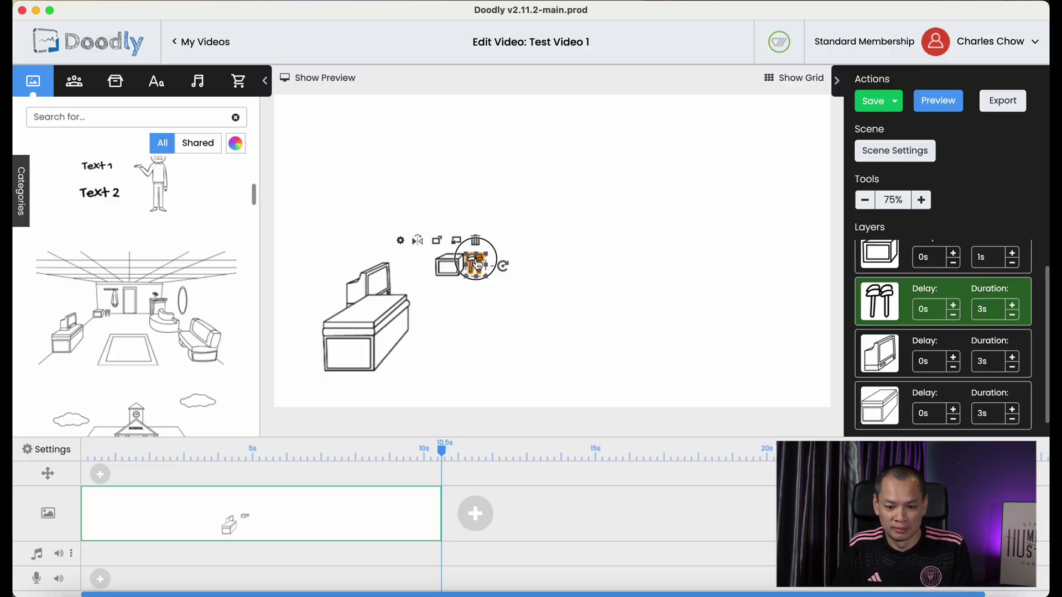
{"action": "left_click", "coordinate": [475, 238]}
{"action": "left_click", "coordinate": [662, 339]}
{"action": "left_click", "coordinate": [368, 288]}
{"action": "left_click", "coordinate": [384, 247]}
Confirm the desk removal and search the Characters library for 'boy'.
{"action": "left_click", "coordinate": [661, 338]}
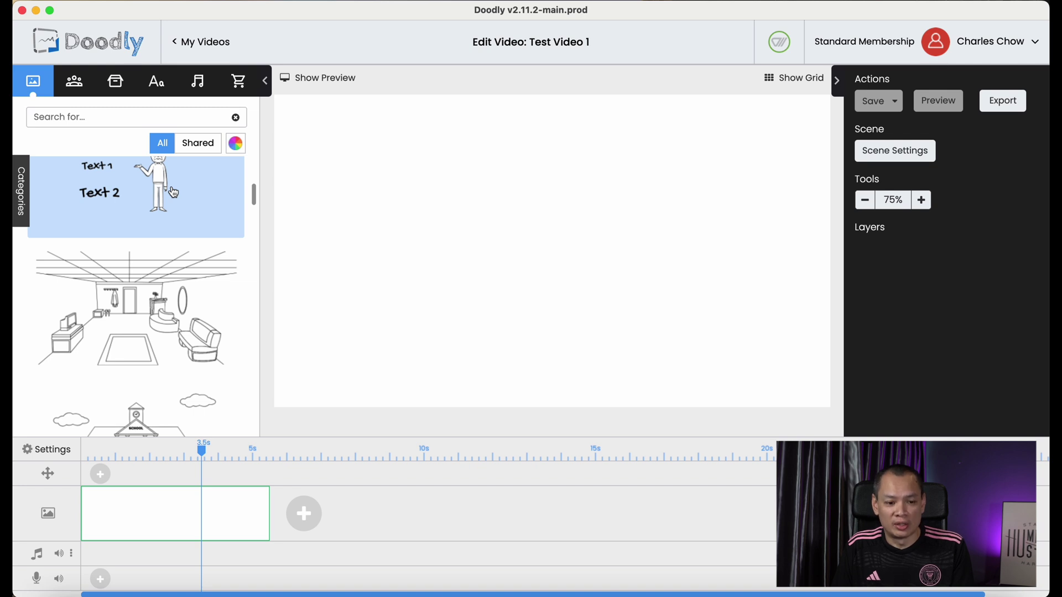
{"action": "left_click", "coordinate": [74, 82]}
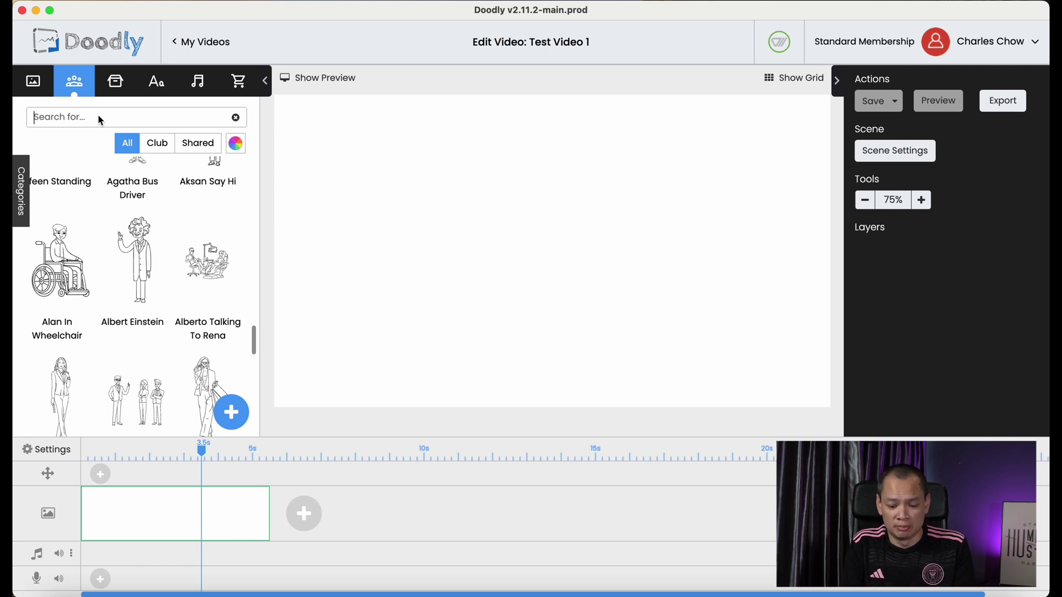
{"action": "left_click", "coordinate": [100, 121]}
{"action": "type", "text": "boy"}
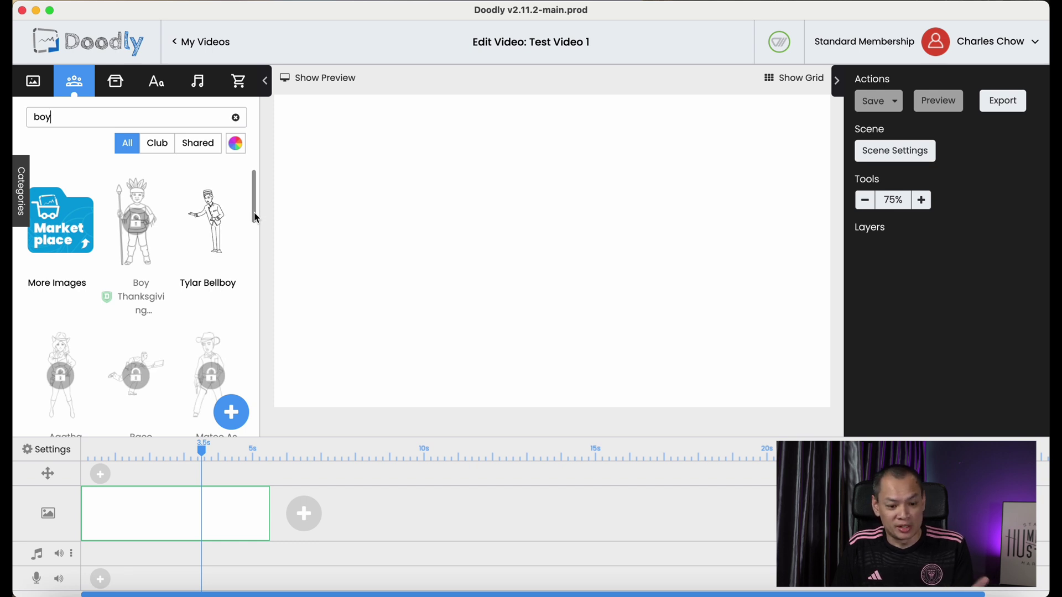
Drag the Brad Happy boy character onto the left side of the canvas.
{"action": "left_click_drag", "start_coordinate": [257, 218], "coordinate": [255, 233]}
{"action": "left_click_drag", "start_coordinate": [253, 238], "coordinate": [246, 367]}
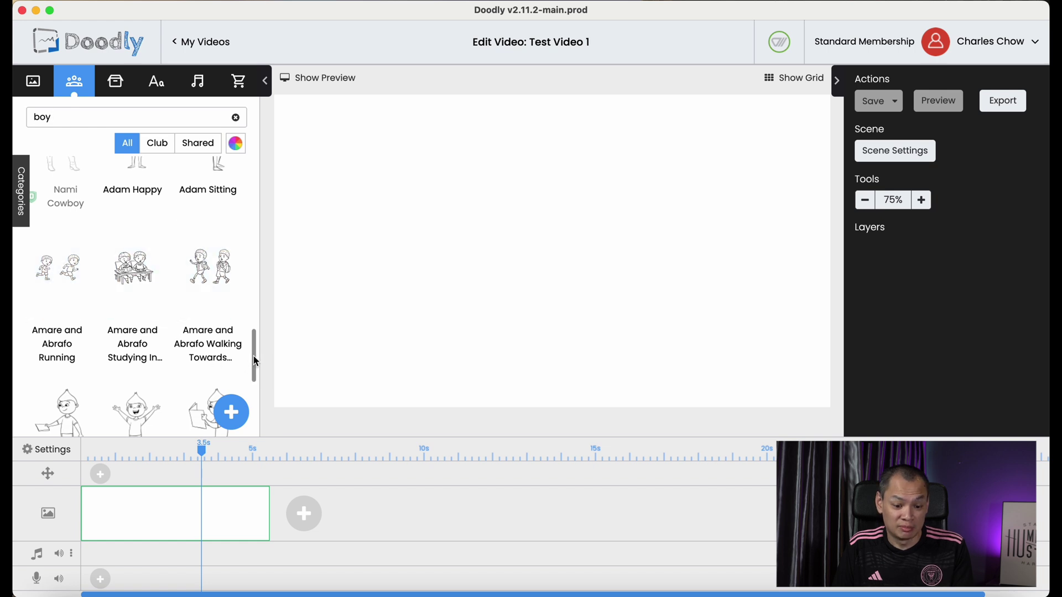
{"action": "scroll", "coordinate": [256, 361], "scroll_direction": "down", "scroll_amount": 3}
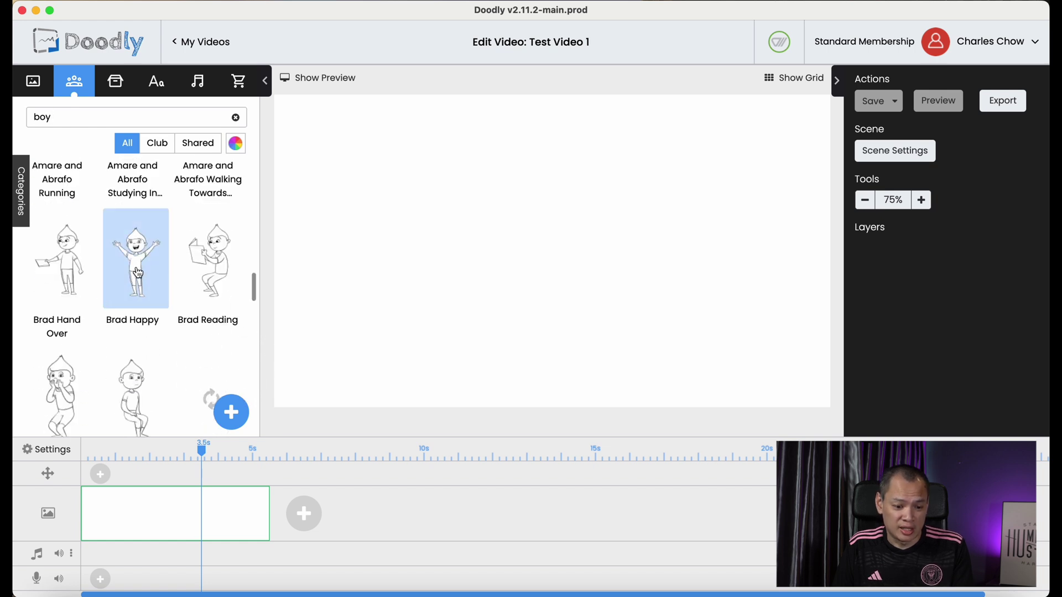
{"action": "left_click_drag", "start_coordinate": [139, 273], "coordinate": [419, 247]}
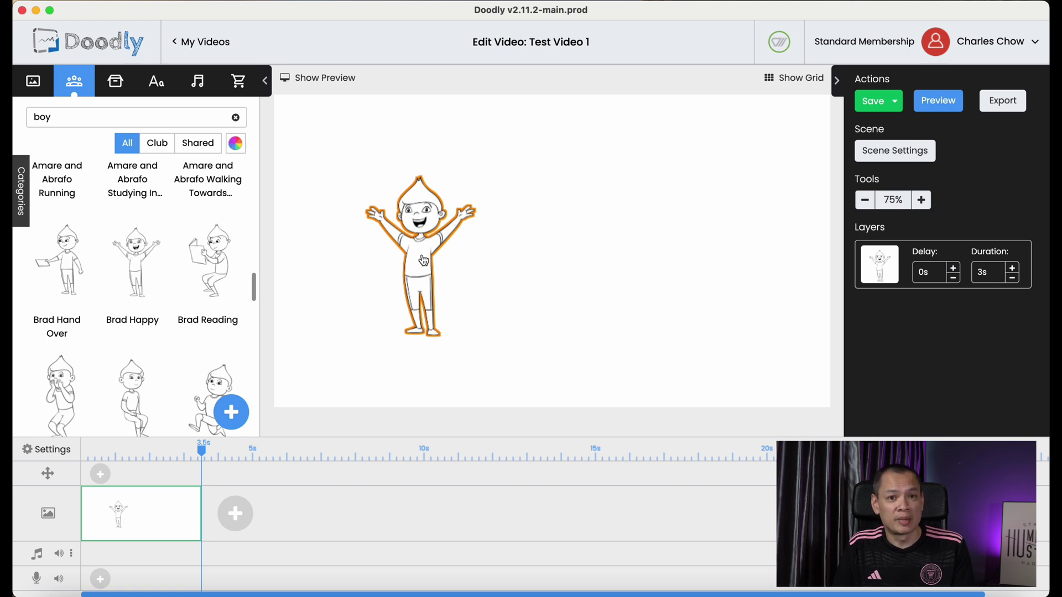
{"action": "scroll", "coordinate": [171, 275], "scroll_direction": "down", "scroll_amount": 15}
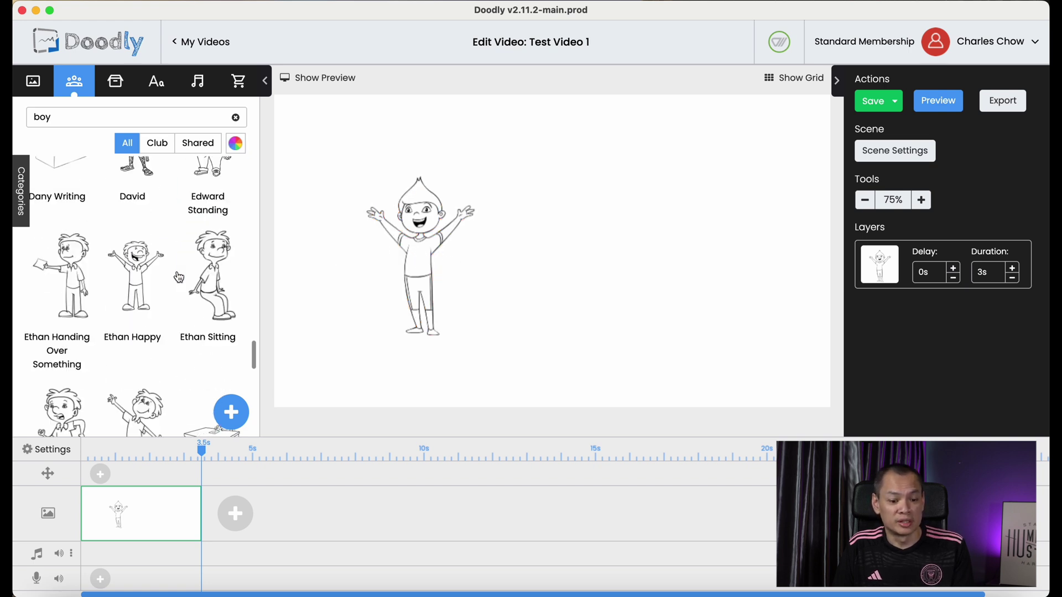
Move the boy character toward the upper left and enlarge him.
{"action": "left_click_drag", "start_coordinate": [423, 243], "coordinate": [387, 240]}
{"action": "left_click_drag", "start_coordinate": [455, 325], "coordinate": [487, 374]}
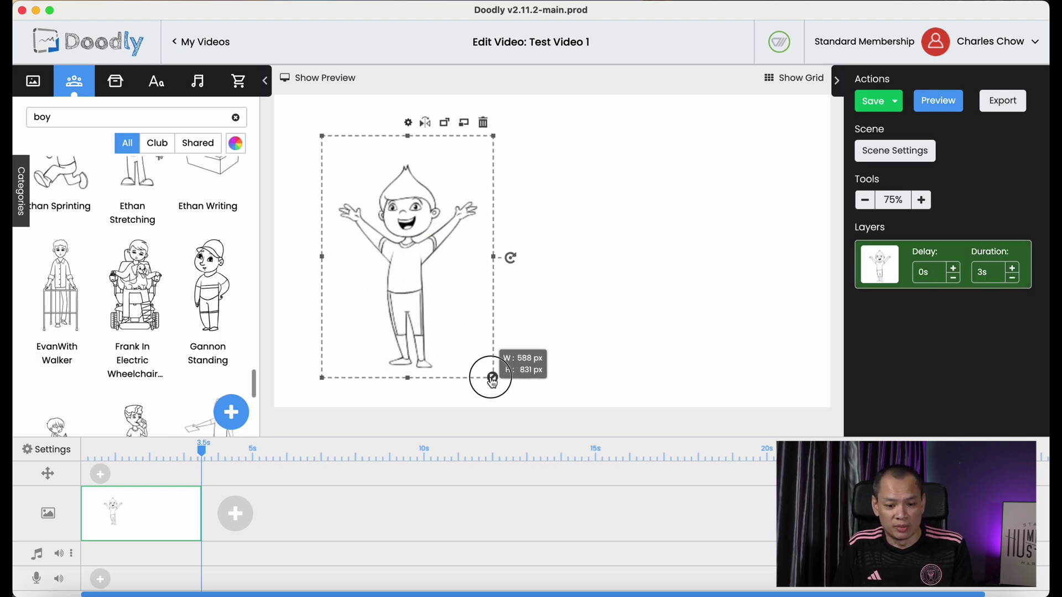
{"action": "left_click", "coordinate": [553, 306]}
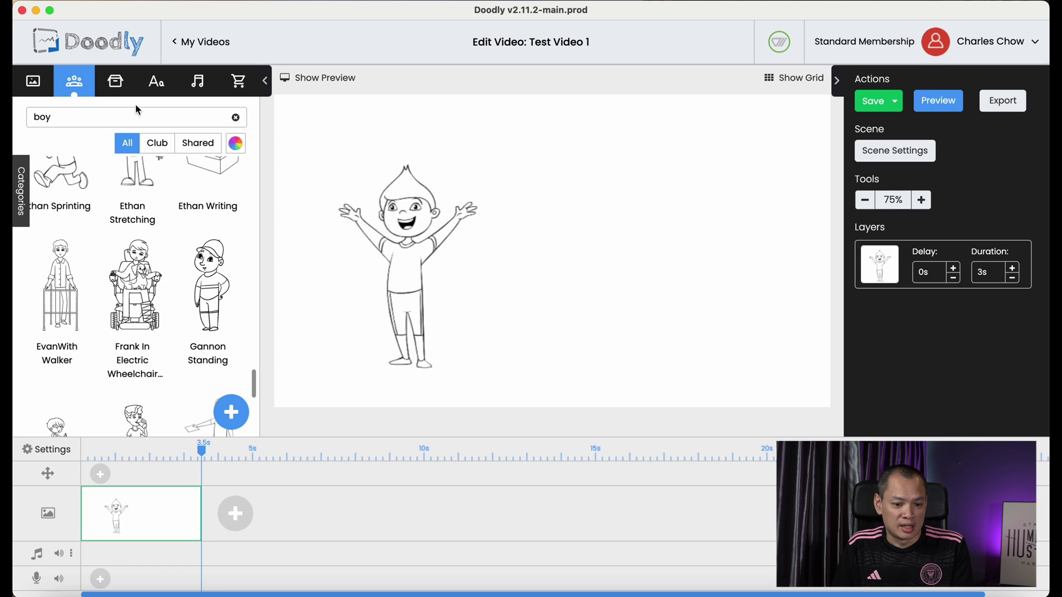
Shrink the desk prop and place it just right of the boy.
{"action": "left_click", "coordinate": [121, 83]}
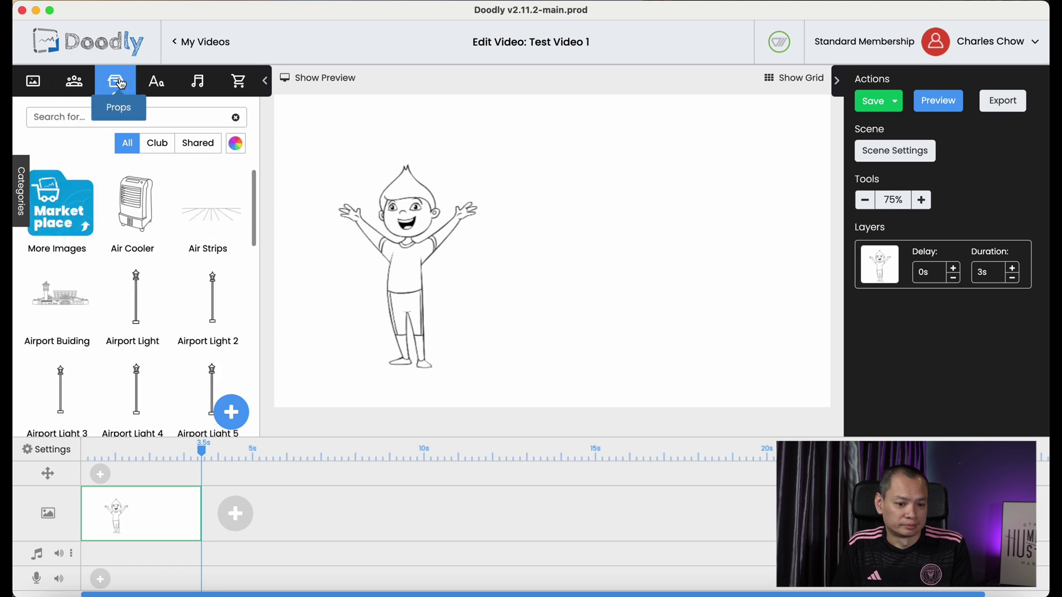
{"action": "left_click", "coordinate": [126, 120]}
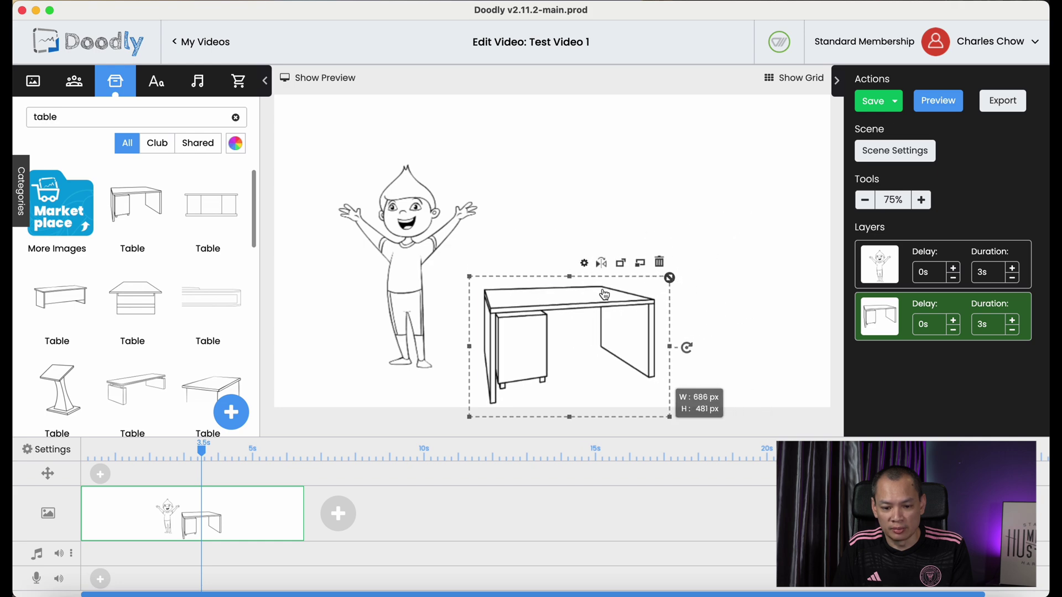
{"action": "left_click_drag", "start_coordinate": [502, 321], "coordinate": [475, 288]}
{"action": "left_click", "coordinate": [747, 290]}
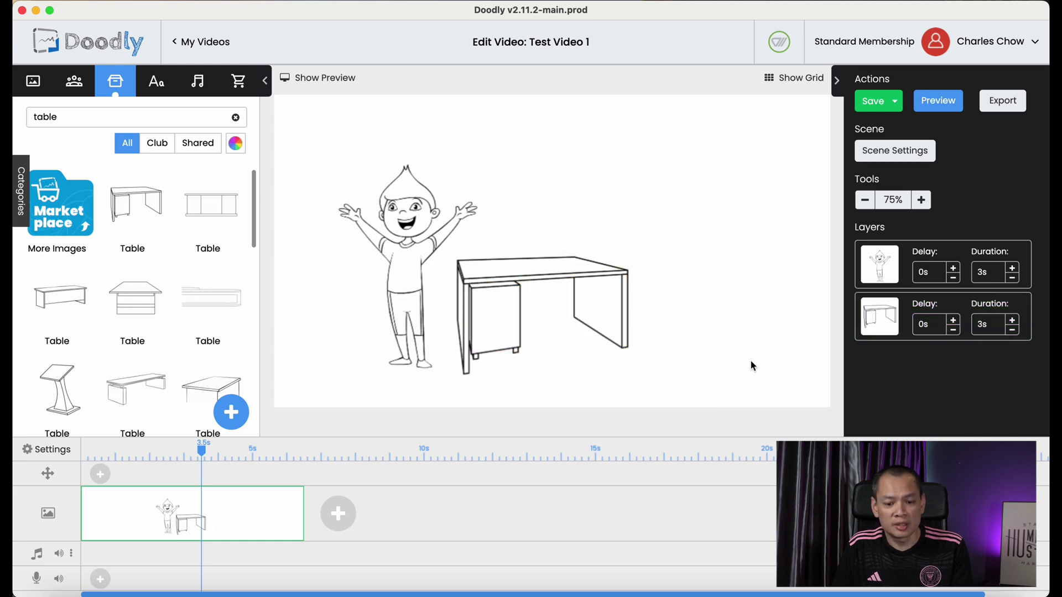
Add 'Hello World!' text in Anton Regular above the desk and enlarge it.
{"action": "left_click", "coordinate": [155, 83]}
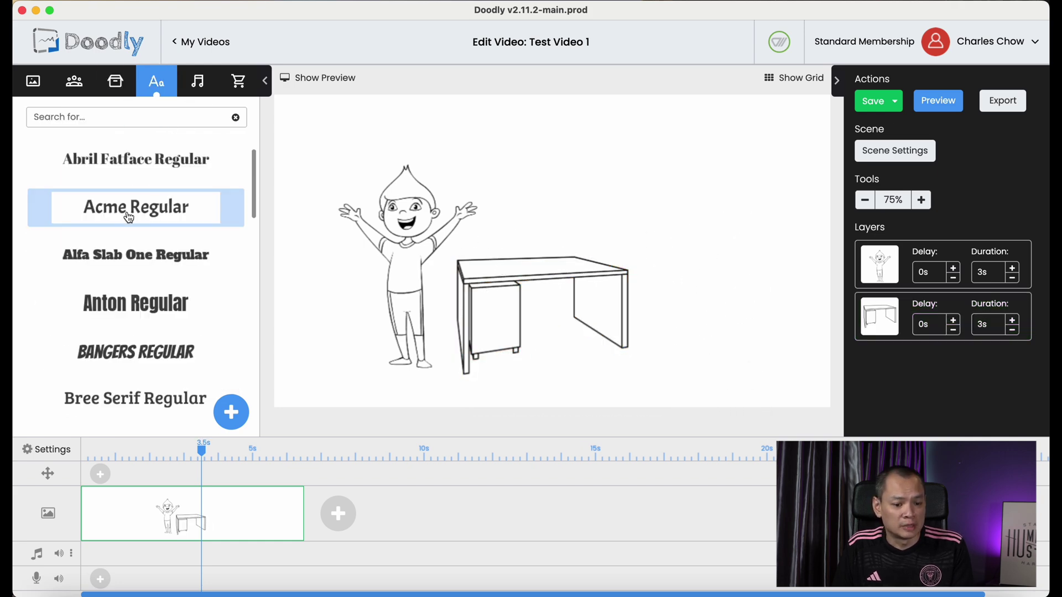
{"action": "left_click_drag", "start_coordinate": [124, 311], "coordinate": [366, 238]}
{"action": "double_click", "coordinate": [565, 216]}
{"action": "type", "text": "Hello World!"}
{"action": "left_click", "coordinate": [673, 436]}
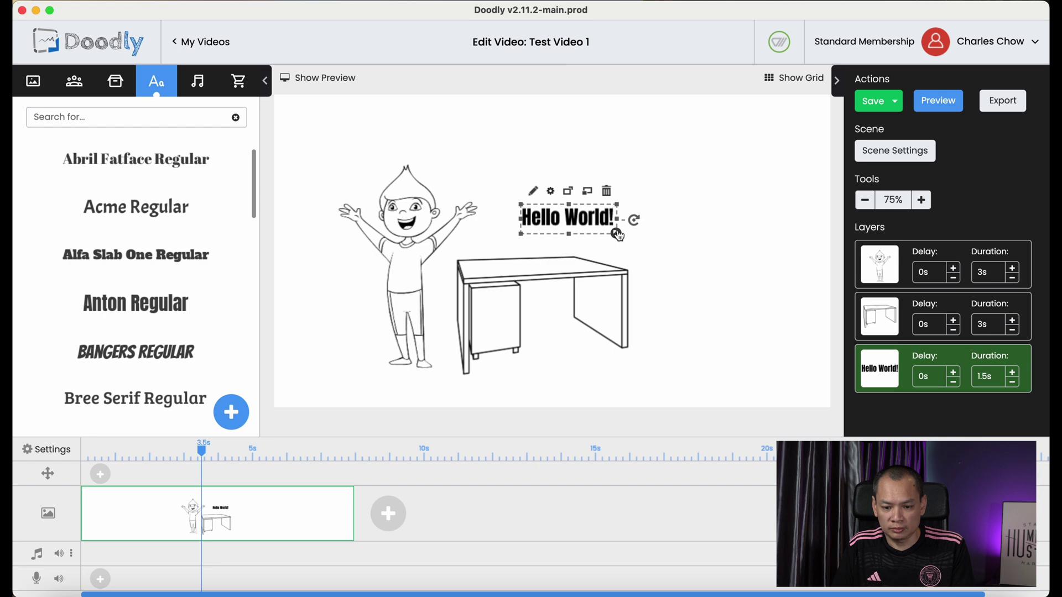
{"action": "left_click_drag", "start_coordinate": [618, 234], "coordinate": [672, 237]}
{"action": "left_click", "coordinate": [698, 353]}
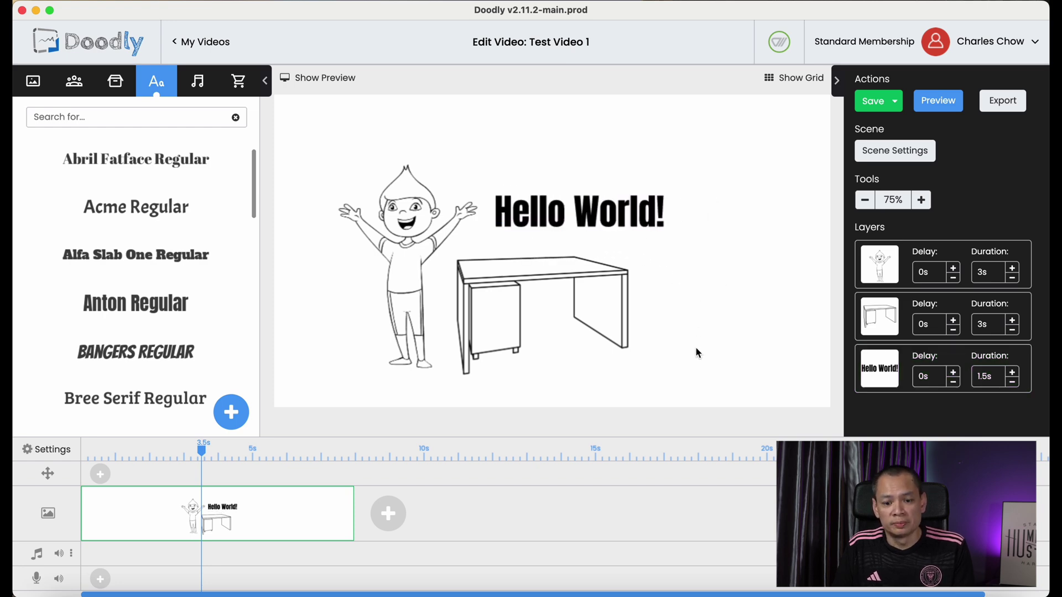
Shift the desk right and up, then reposition and enlarge the boy.
{"action": "left_click_drag", "start_coordinate": [511, 288], "coordinate": [548, 279]}
{"action": "mouse_move", "coordinate": [412, 255]}
{"action": "left_mouse_down"}
{"action": "mouse_move", "coordinate": [424, 226]}
{"action": "mouse_move", "coordinate": [396, 256]}
{"action": "left_mouse_up"}
{"action": "left_click_drag", "start_coordinate": [492, 135], "coordinate": [530, 102]}
{"action": "left_click_drag", "start_coordinate": [423, 286], "coordinate": [423, 281]}
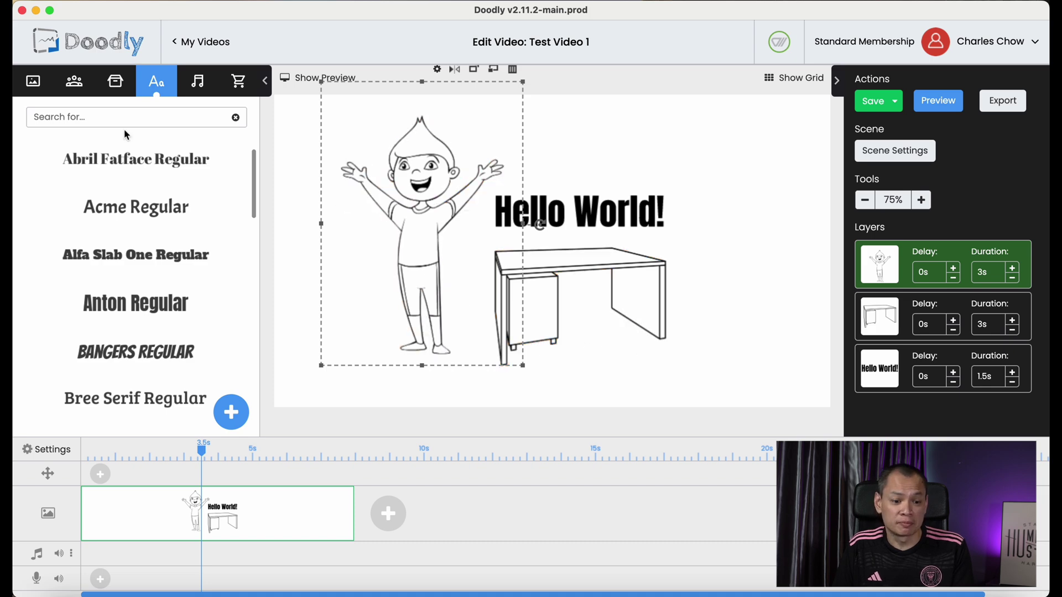
{"action": "left_click", "coordinate": [75, 81]}
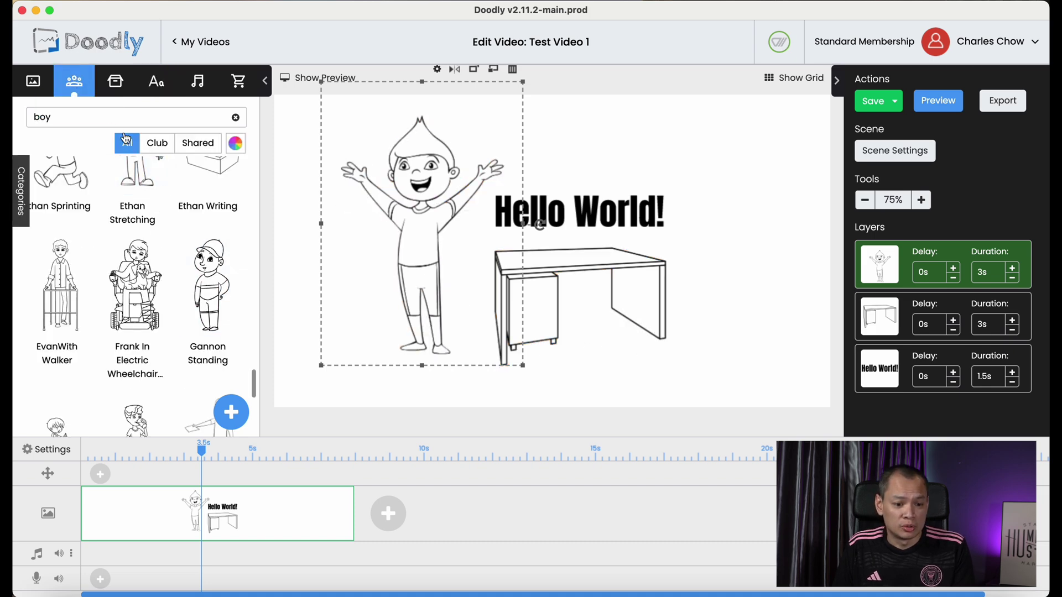
Search props for 'storag', add the Database cylinder, shrink it and place it beside the desk.
{"action": "left_click", "coordinate": [115, 81]}
{"action": "double_click", "coordinate": [91, 114]}
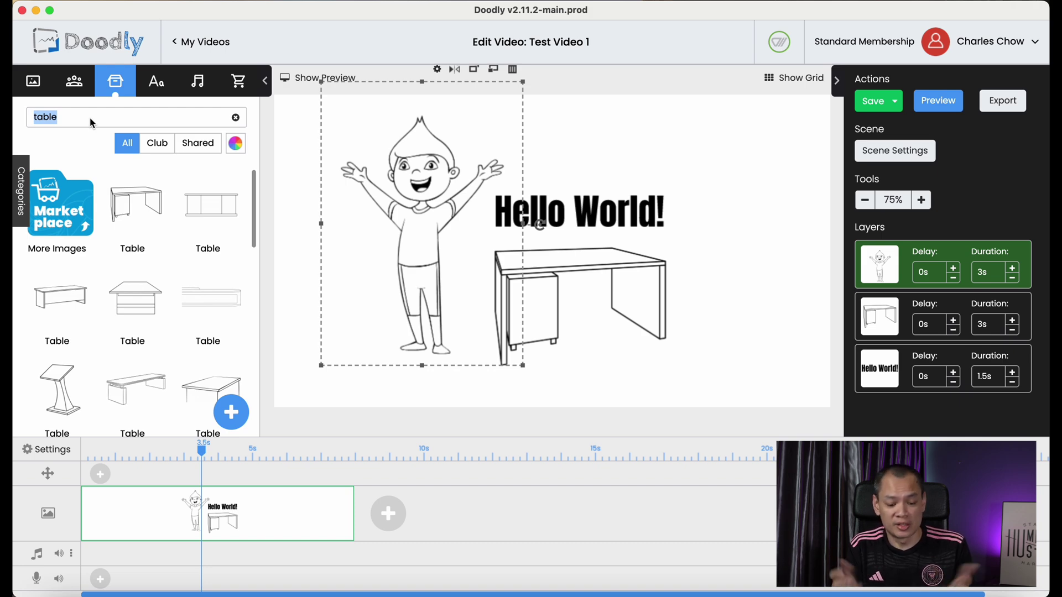
{"action": "type", "text": "storag"}
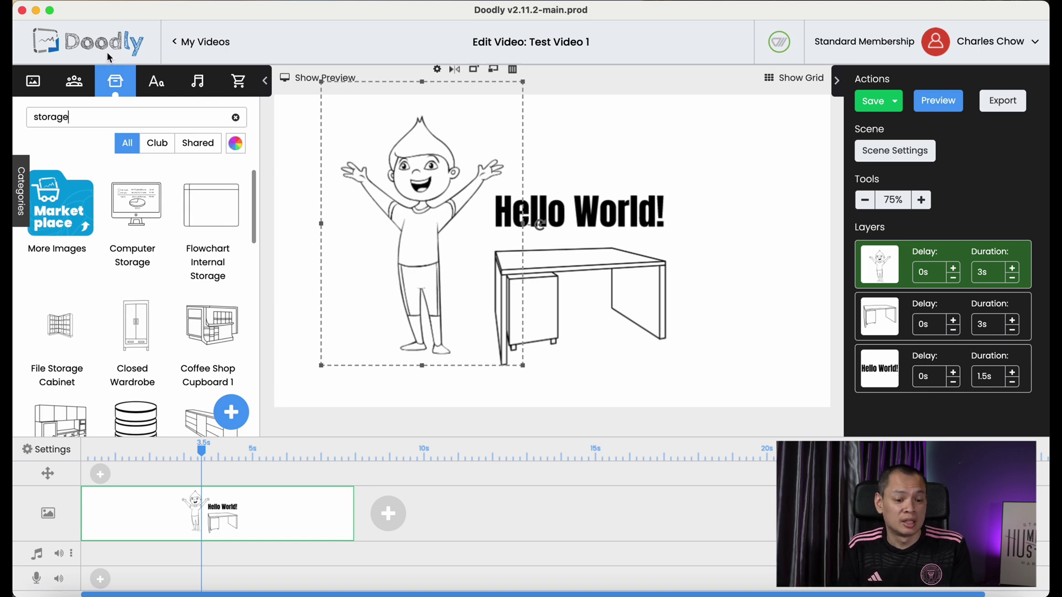
{"action": "scroll", "coordinate": [210, 310], "scroll_direction": "down", "scroll_amount": 3}
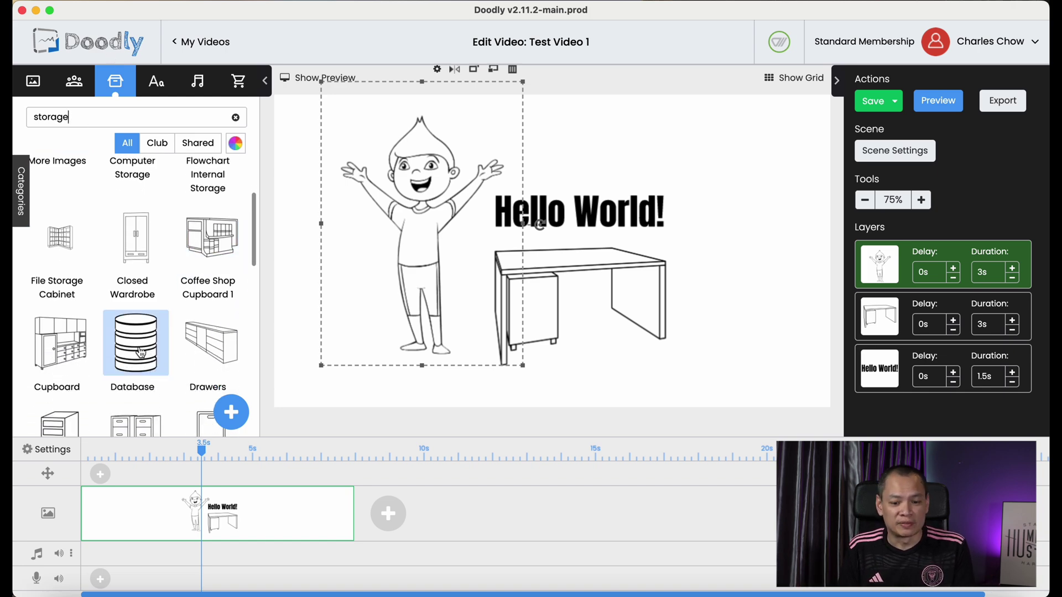
{"action": "left_click_drag", "start_coordinate": [140, 352], "coordinate": [745, 198]}
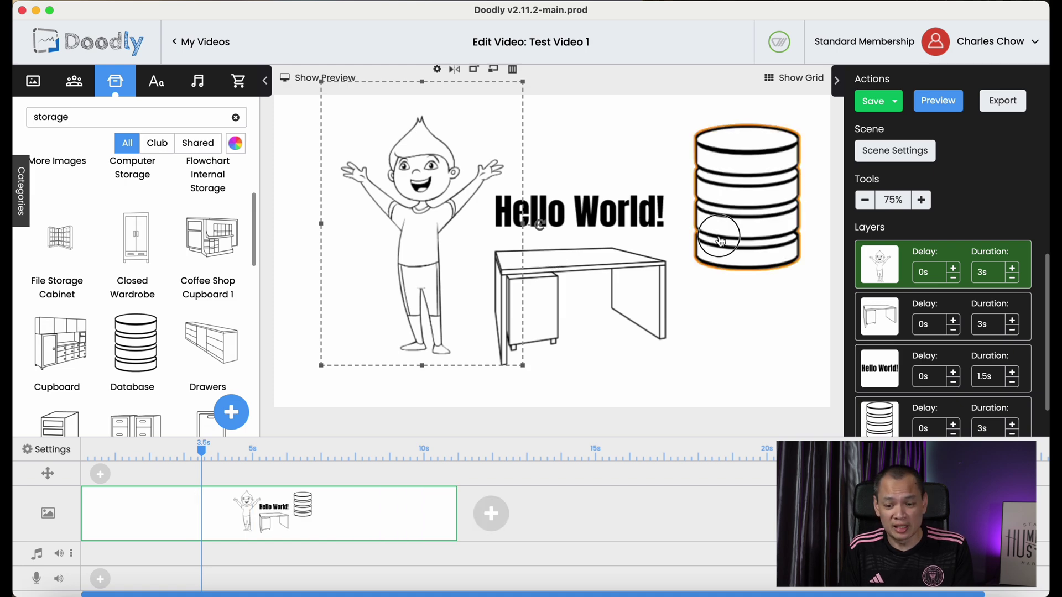
{"action": "left_click", "coordinate": [719, 239]}
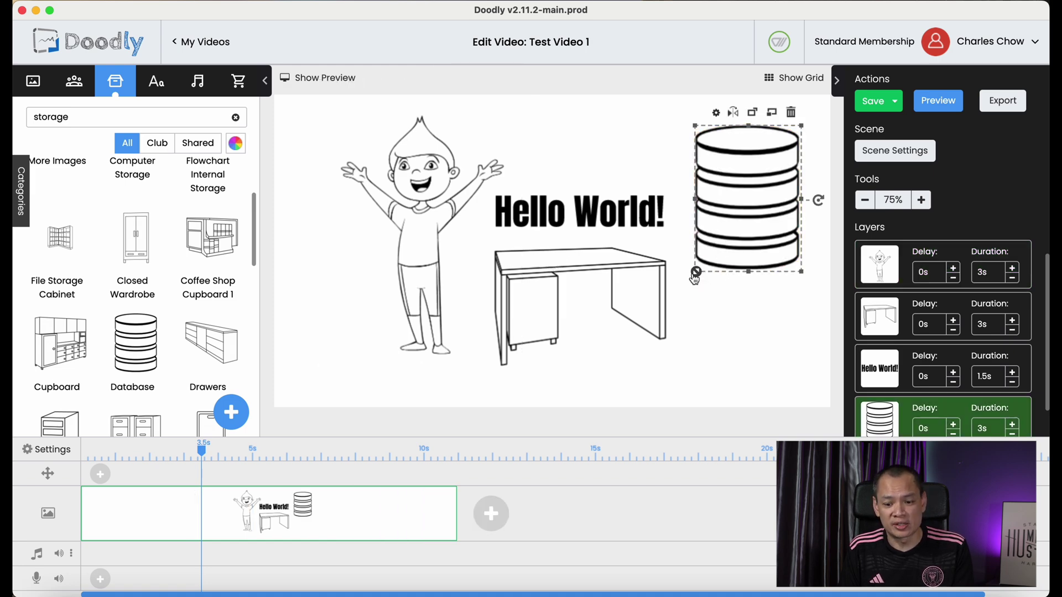
{"action": "left_click_drag", "start_coordinate": [695, 279], "coordinate": [727, 252]}
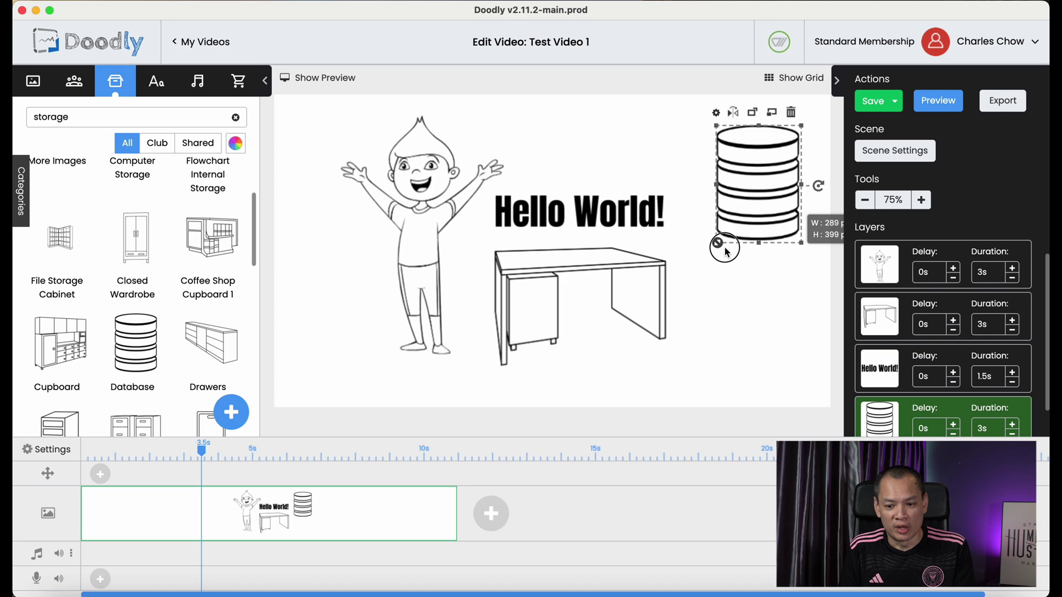
{"action": "left_click_drag", "start_coordinate": [752, 183], "coordinate": [724, 289]}
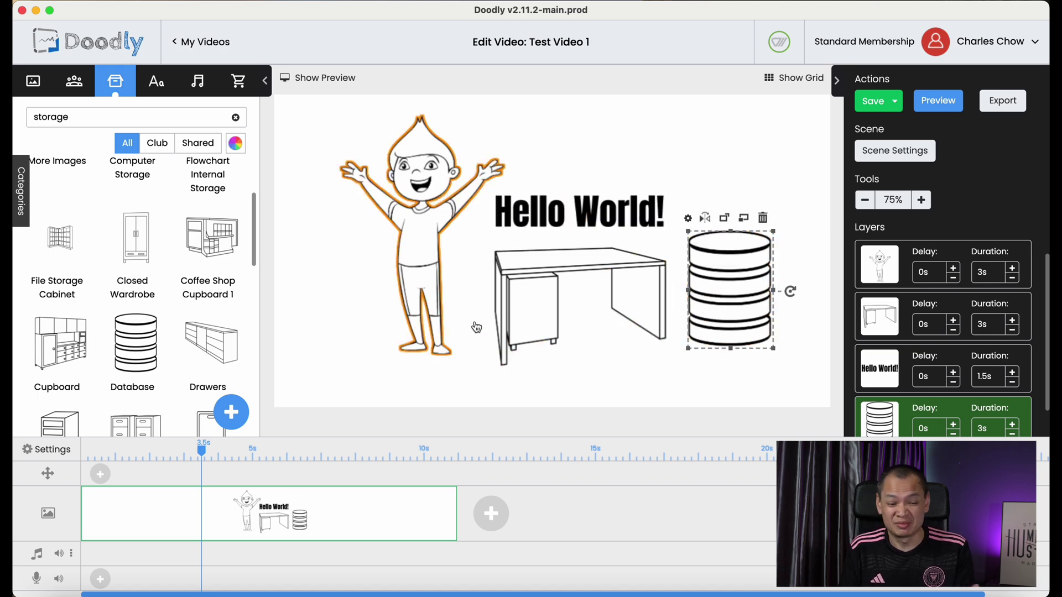
Add the Computer Storage image, then delete it again.
{"action": "scroll", "coordinate": [220, 317], "scroll_direction": "up", "scroll_amount": 3}
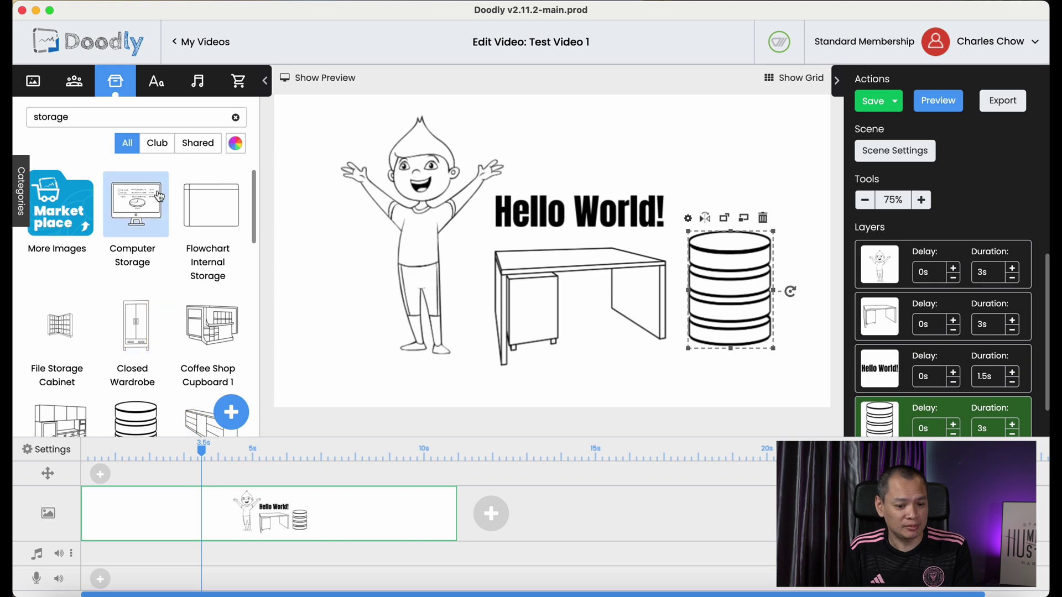
{"action": "left_click_drag", "start_coordinate": [136, 217], "coordinate": [642, 317]}
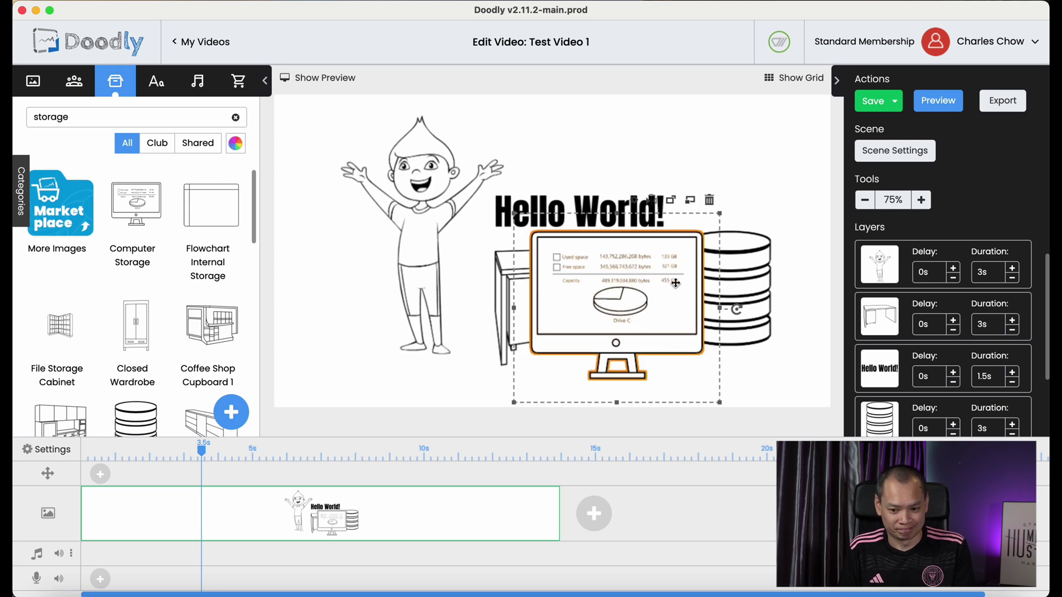
{"action": "left_click", "coordinate": [709, 200]}
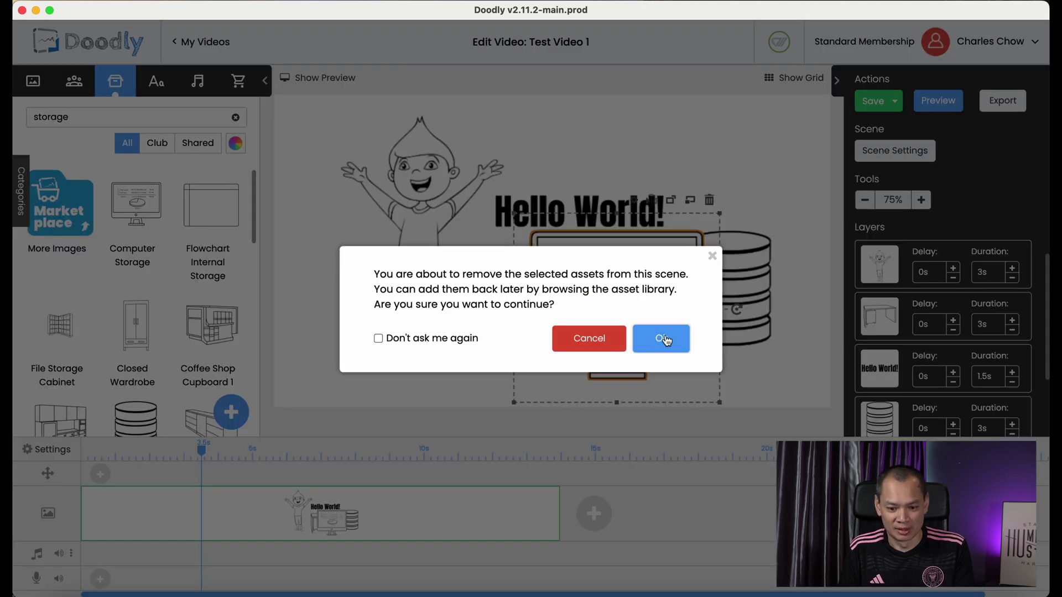
{"action": "left_click", "coordinate": [666, 340]}
Nudge the database cylinder slightly down and to the right.
{"action": "left_click_drag", "start_coordinate": [732, 298], "coordinate": [742, 309]}
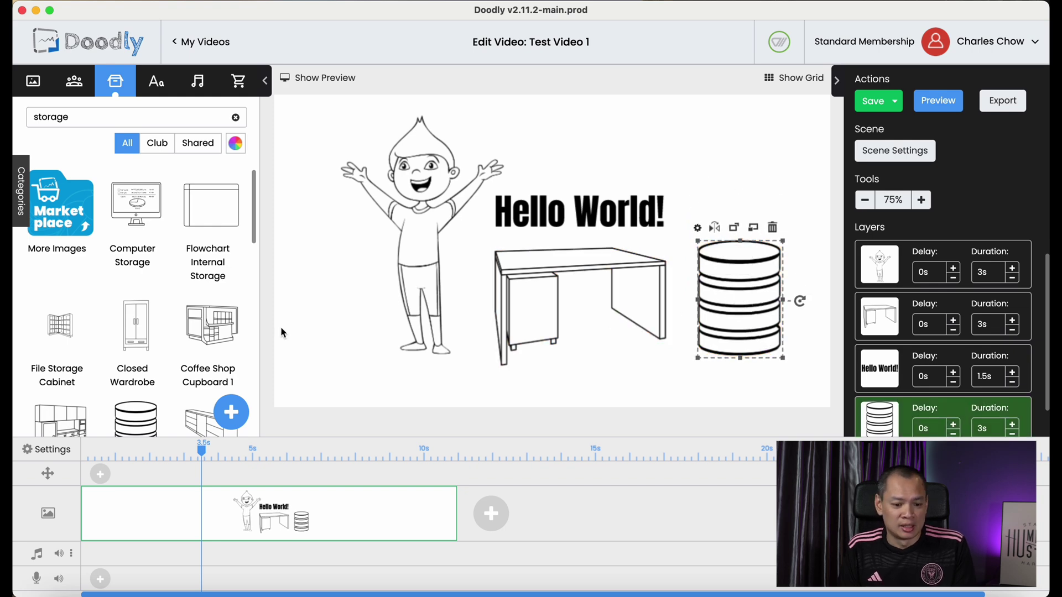
{"action": "scroll", "coordinate": [155, 312], "scroll_direction": "down", "scroll_amount": 5}
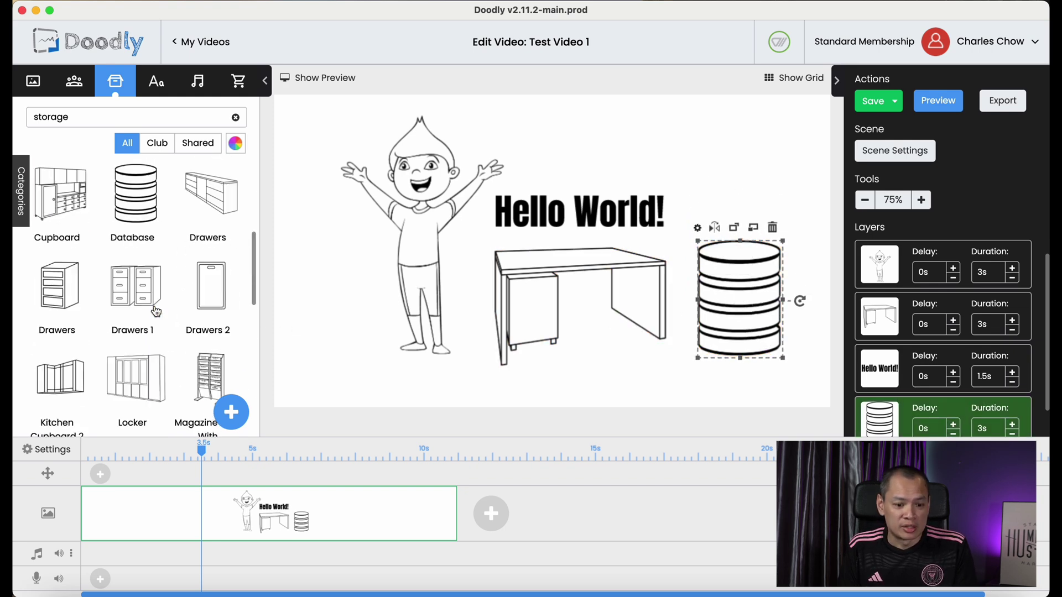
{"action": "left_click", "coordinate": [73, 82]}
{"action": "type", "text": "boy"}
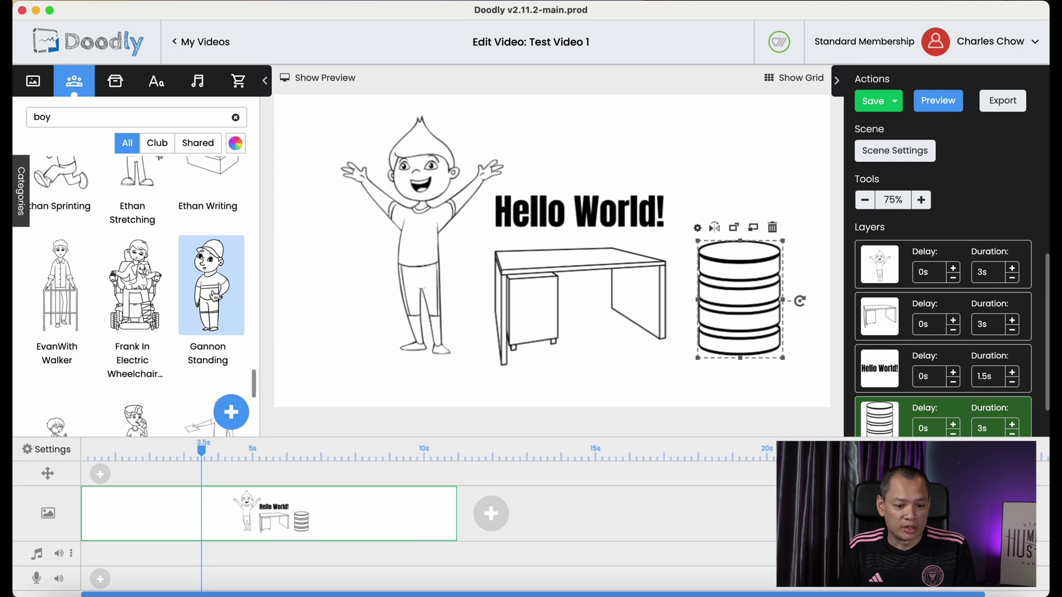
{"action": "scroll", "coordinate": [215, 296], "scroll_direction": "up", "scroll_amount": 5}
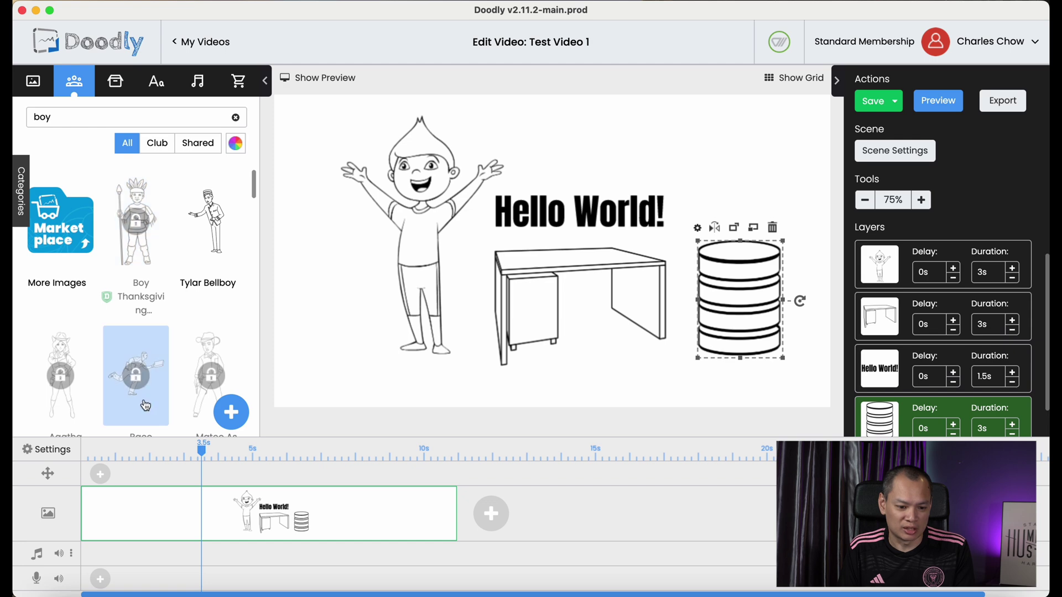
{"action": "left_click", "coordinate": [139, 381]}
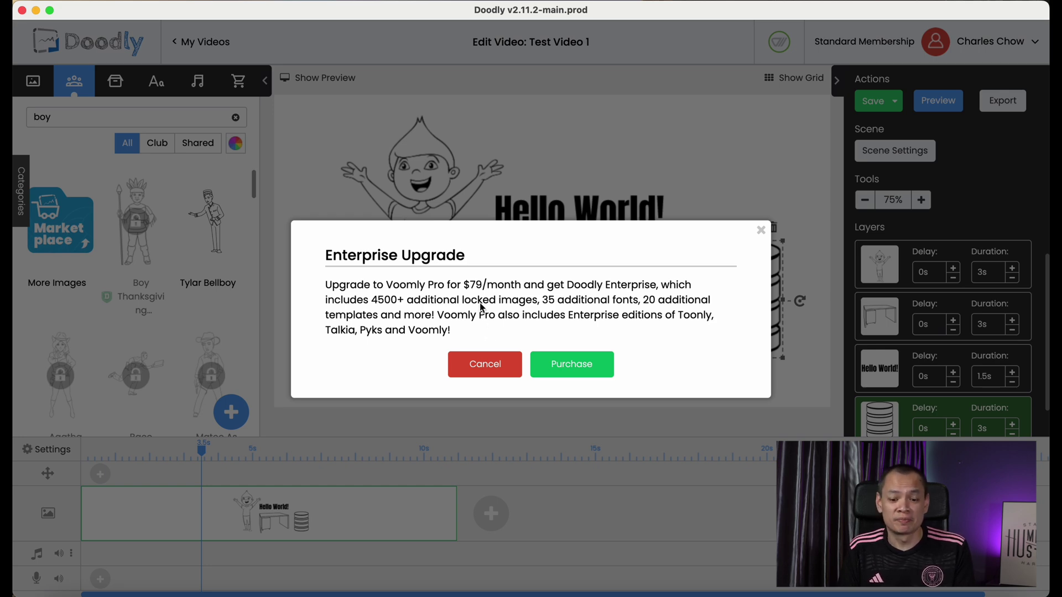
{"action": "left_click", "coordinate": [480, 373]}
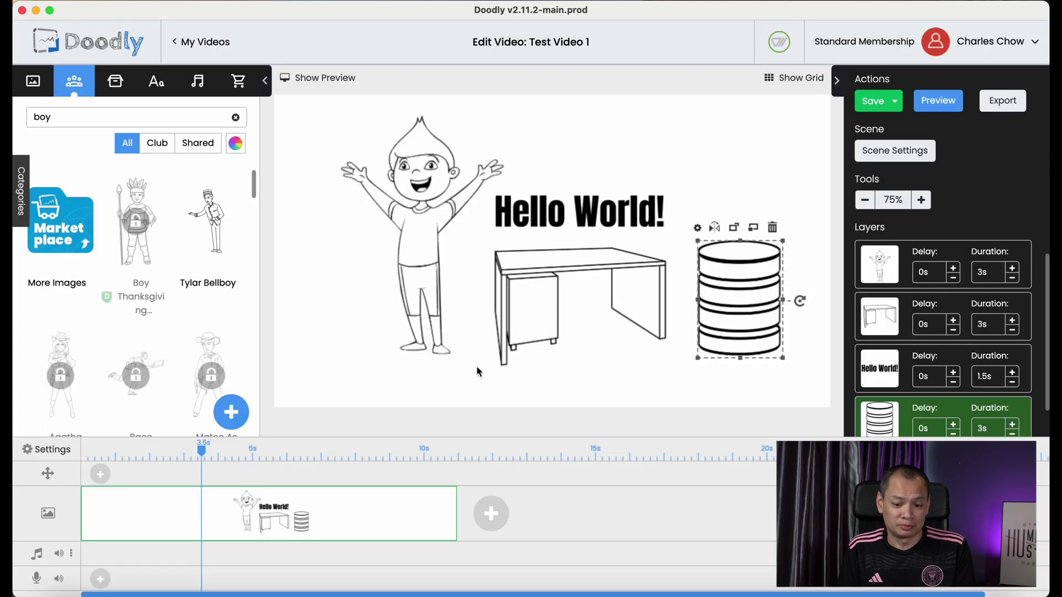
Browse the Marketplace image bundles and open the HealthCare 3 pack priced at $27.
{"action": "left_click", "coordinate": [79, 231]}
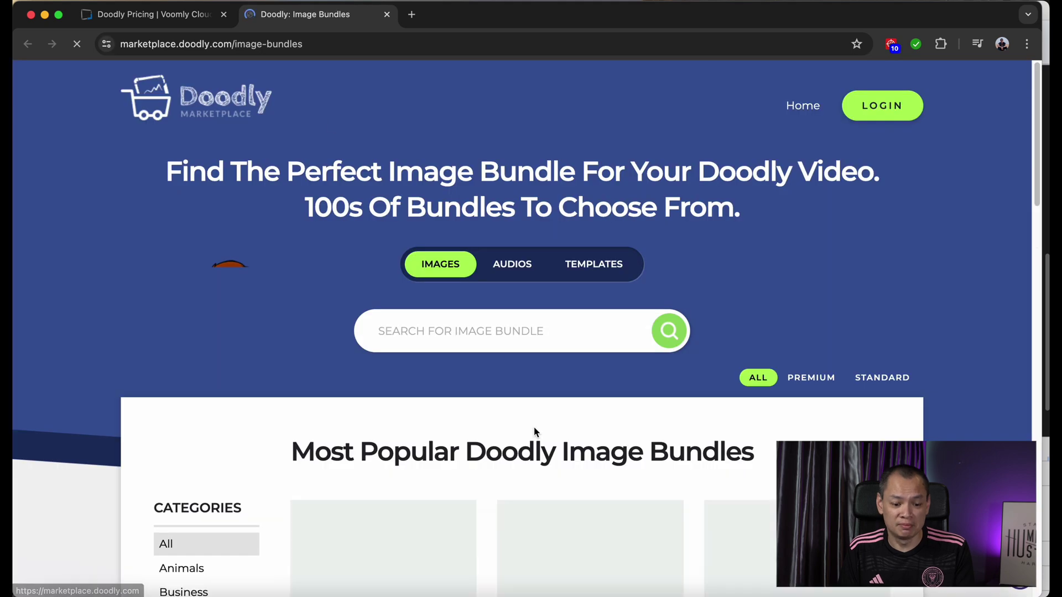
{"action": "scroll", "coordinate": [533, 434], "scroll_direction": "down", "scroll_amount": 5}
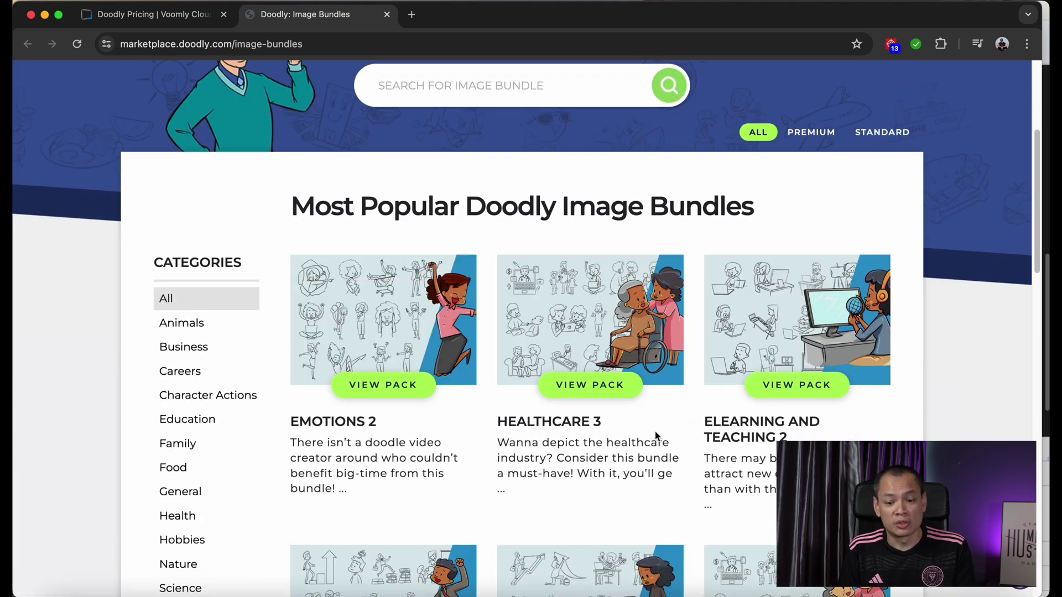
{"action": "scroll", "coordinate": [657, 437], "scroll_direction": "down", "scroll_amount": 1}
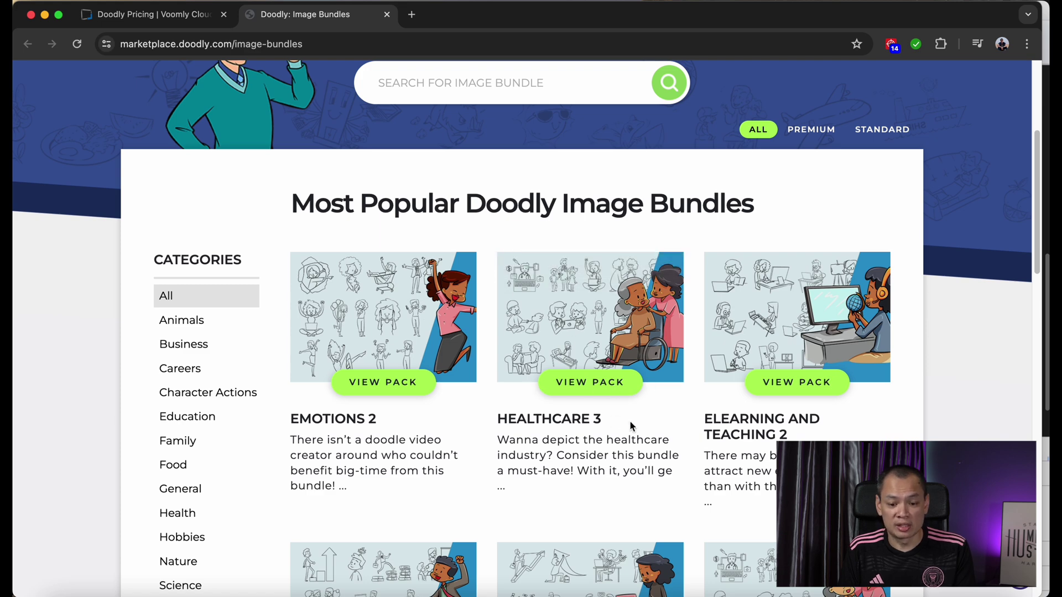
{"action": "left_click", "coordinate": [619, 391]}
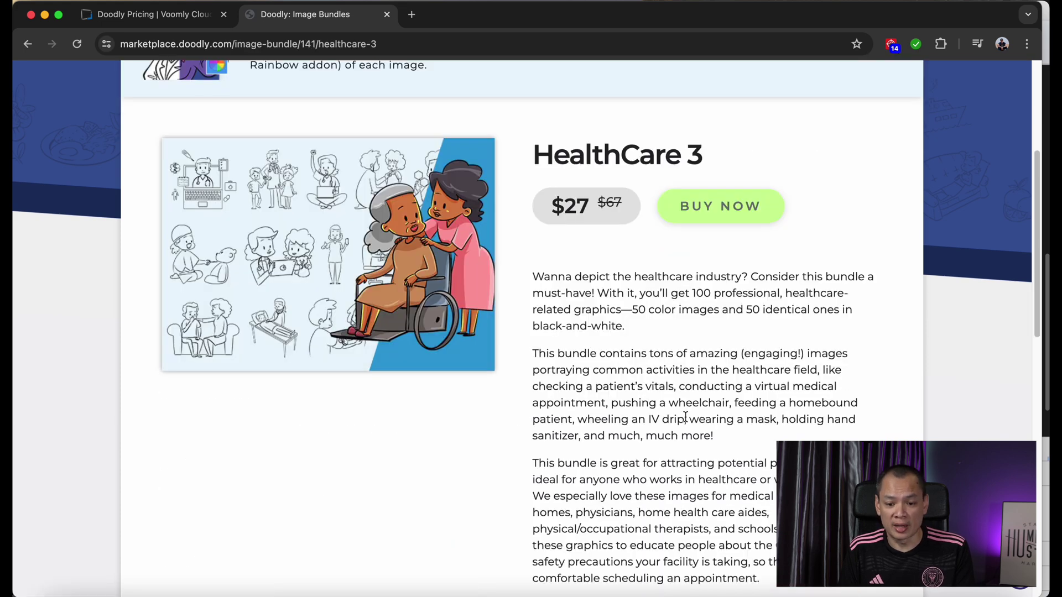